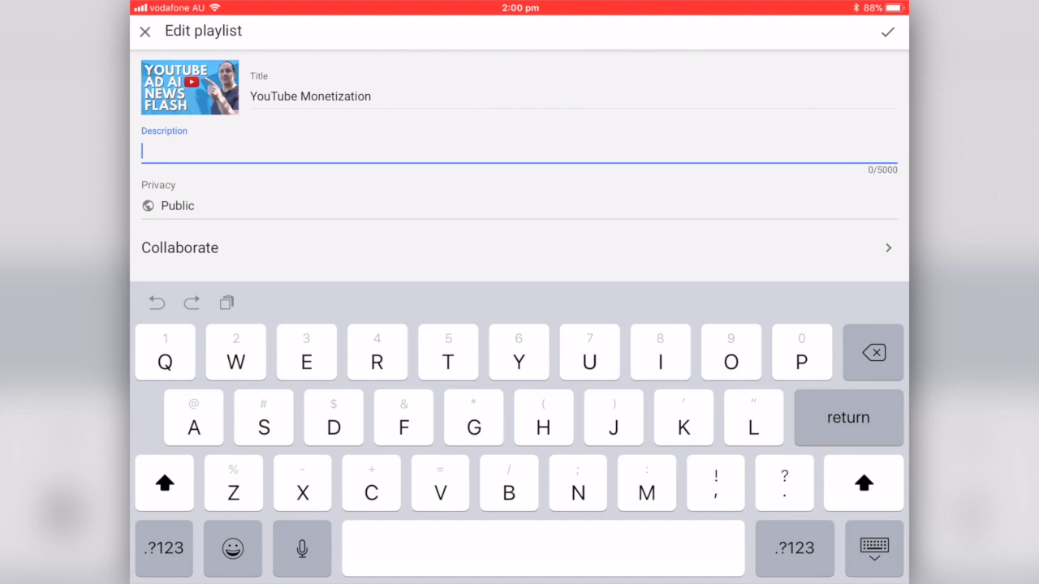
Save the playlist description "YouTube monetization explained. This playlist is a series of YouTube News videos highlighting changes and updates to YouTube monetization. Videos appear in order chronologically."
{"action": "type", "text": "YouTube monetization explained. This playlist is a series of YouTube News videos"}
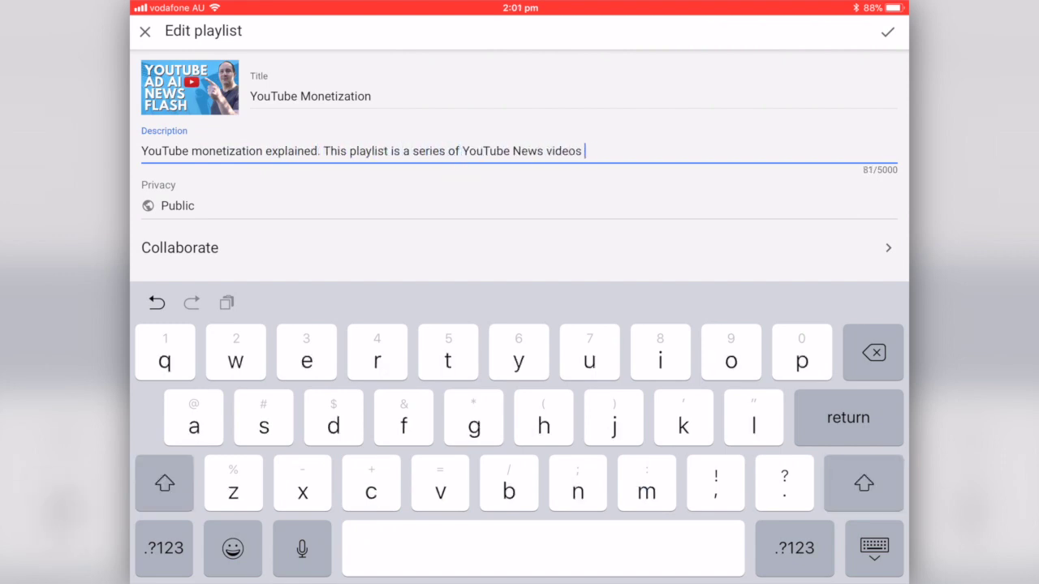
{"action": "type", "text": " highlighting changes and updates to YouTube moneti"}
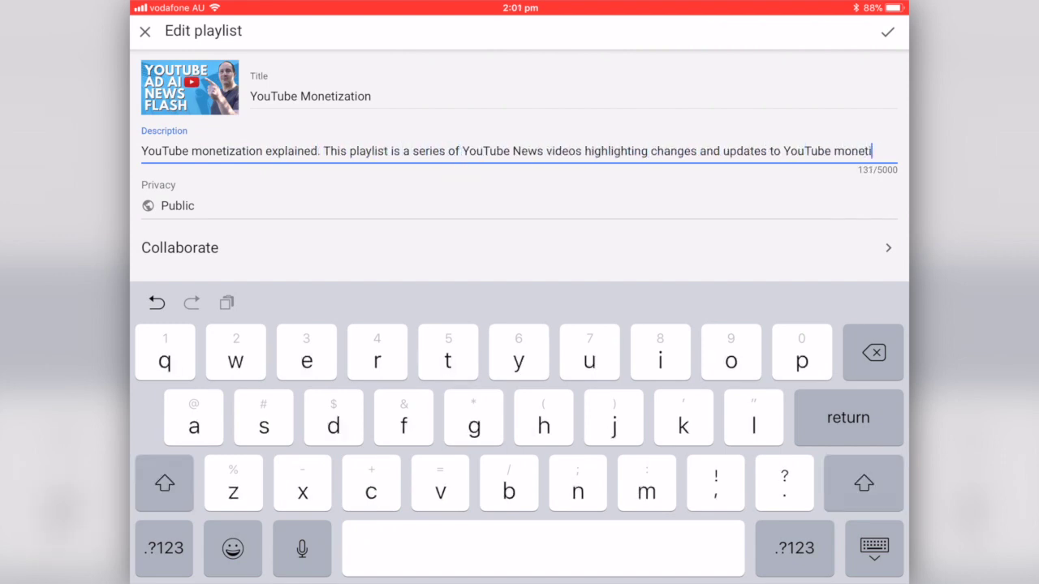
{"action": "type", "text": "zation. Videos appear in order chronologically."}
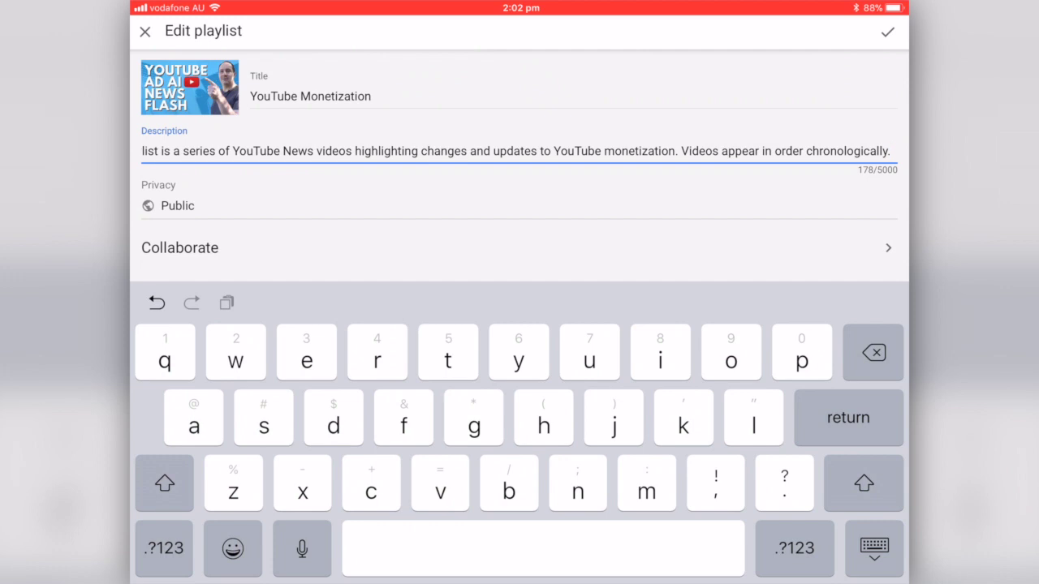
{"action": "left_click", "coordinate": [888, 32]}
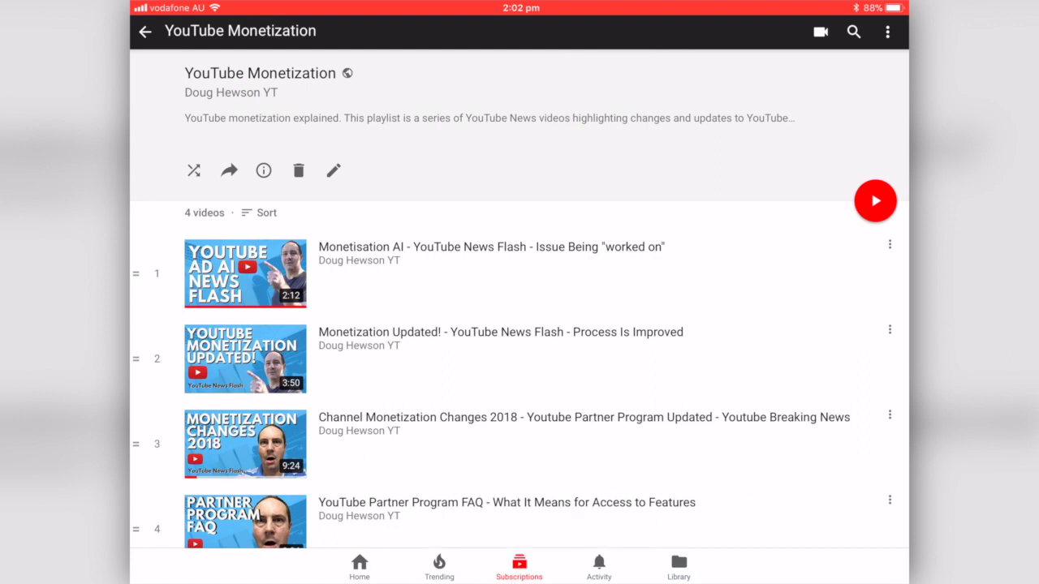
Leave the YouTube Monetization playlist and return to the channel's Home page
{"action": "left_click", "coordinate": [144, 31]}
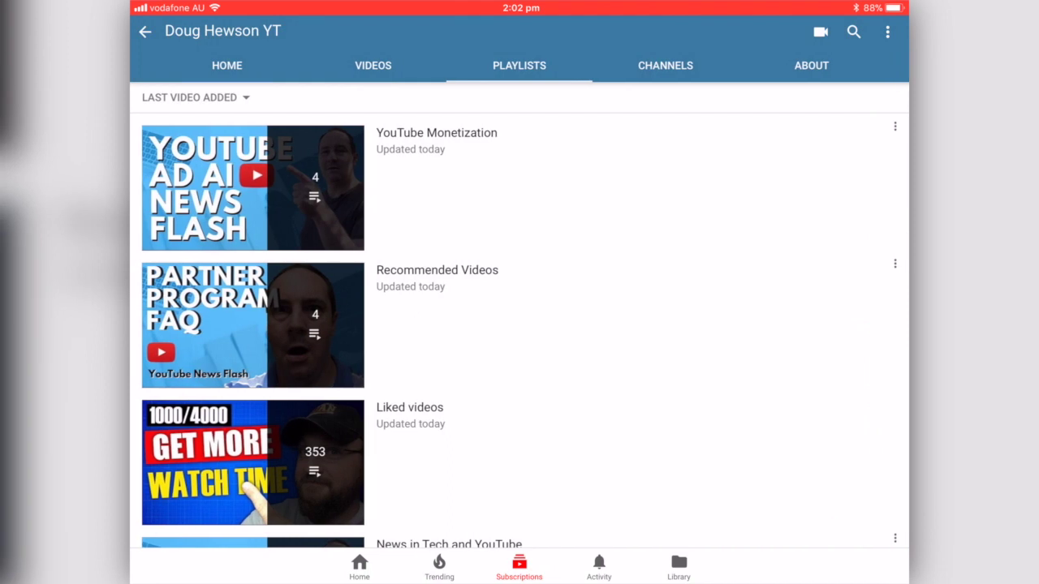
{"action": "left_click", "coordinate": [227, 65]}
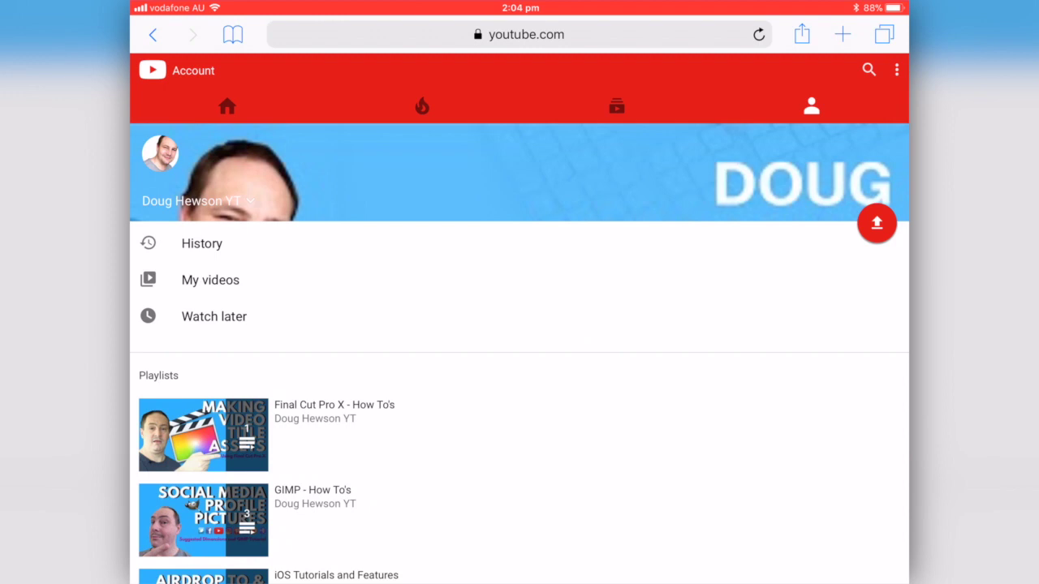
Examine the full list of playlists on the account page of the mobile YouTube website
{"action": "scroll", "coordinate": [520, 325], "scroll_direction": "down", "scroll_amount": 5}
{"action": "scroll", "coordinate": [520, 325], "scroll_direction": "up", "scroll_amount": 3}
{"action": "scroll", "coordinate": [520, 325], "scroll_direction": "down", "scroll_amount": 6}
{"action": "scroll", "coordinate": [520, 325], "scroll_direction": "down", "scroll_amount": 6}
{"action": "scroll", "coordinate": [519, 324], "scroll_direction": "down", "scroll_amount": 2}
{"action": "scroll", "coordinate": [520, 325], "scroll_direction": "up", "scroll_amount": 1}
{"action": "scroll", "coordinate": [520, 324], "scroll_direction": "down", "scroll_amount": 1}
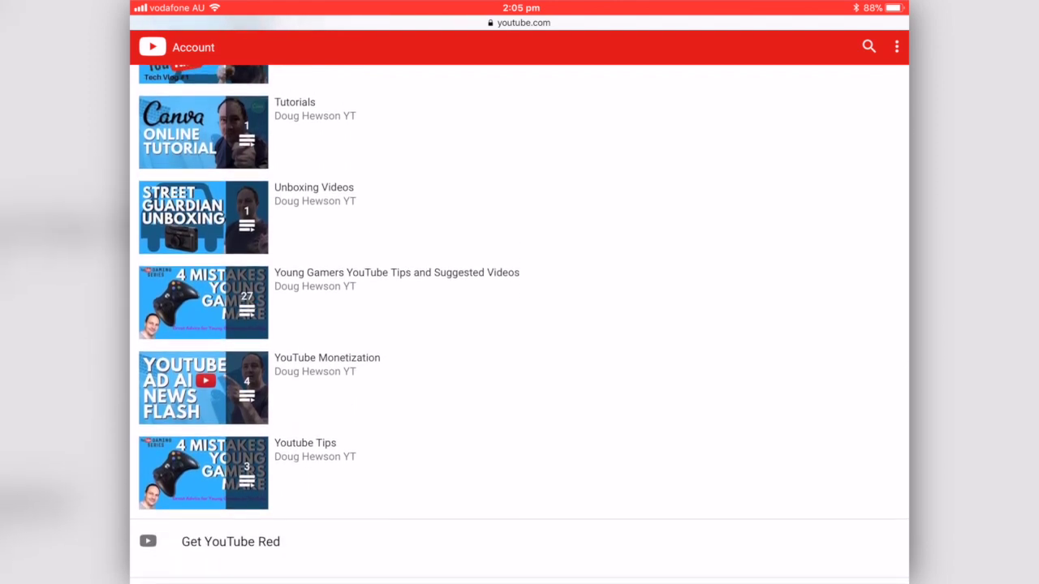
{"action": "scroll", "coordinate": [519, 325], "scroll_direction": "up", "scroll_amount": 8}
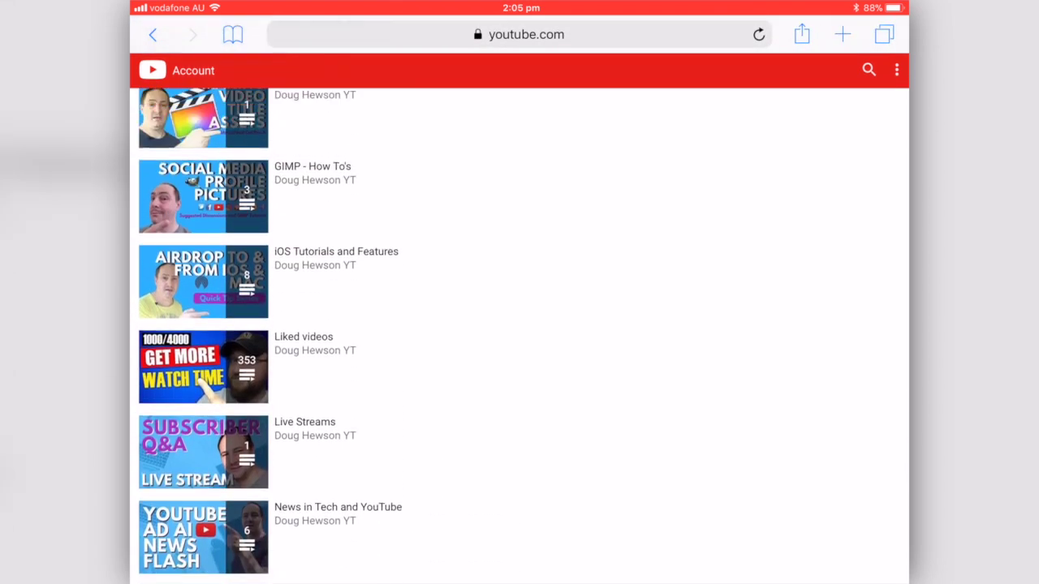
{"action": "scroll", "coordinate": [519, 325], "scroll_direction": "up", "scroll_amount": 4}
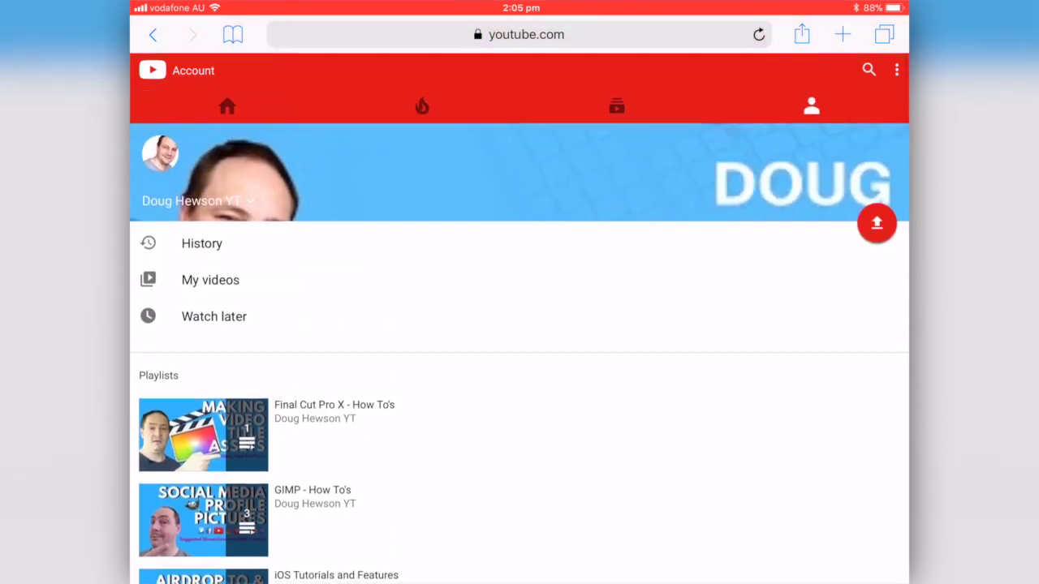
Open the uploaded video "Channel Monetization Changes 2018" and view the playlists it can be added to without choosing one
{"action": "left_click", "coordinate": [210, 280]}
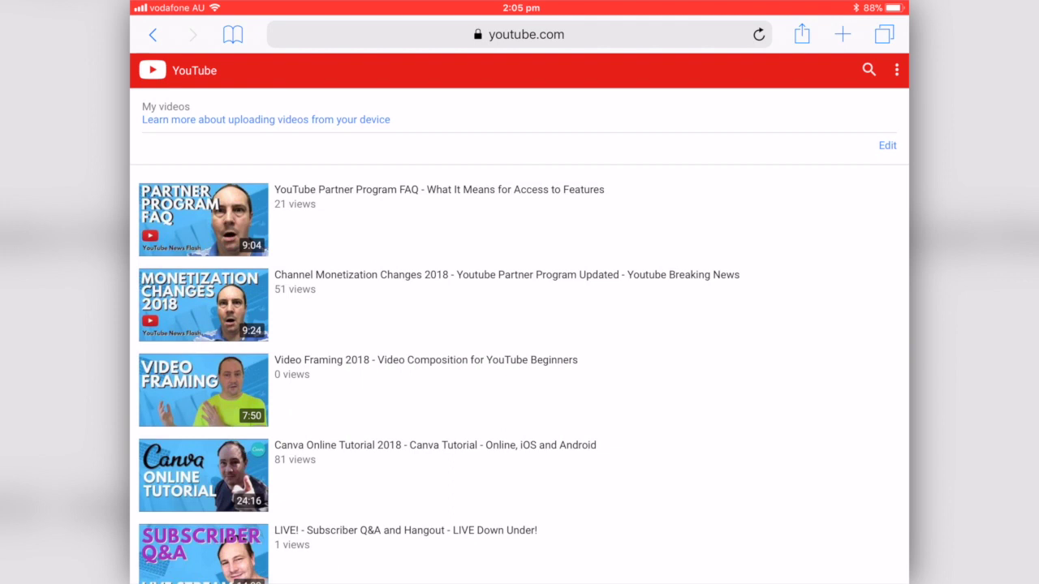
{"action": "left_click", "coordinate": [506, 280]}
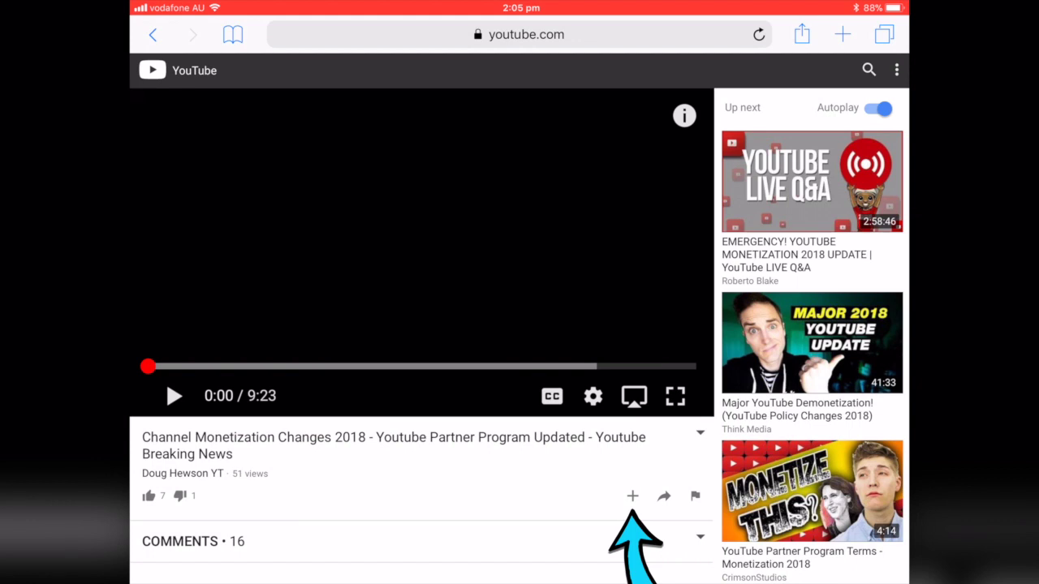
{"action": "left_click", "coordinate": [632, 496]}
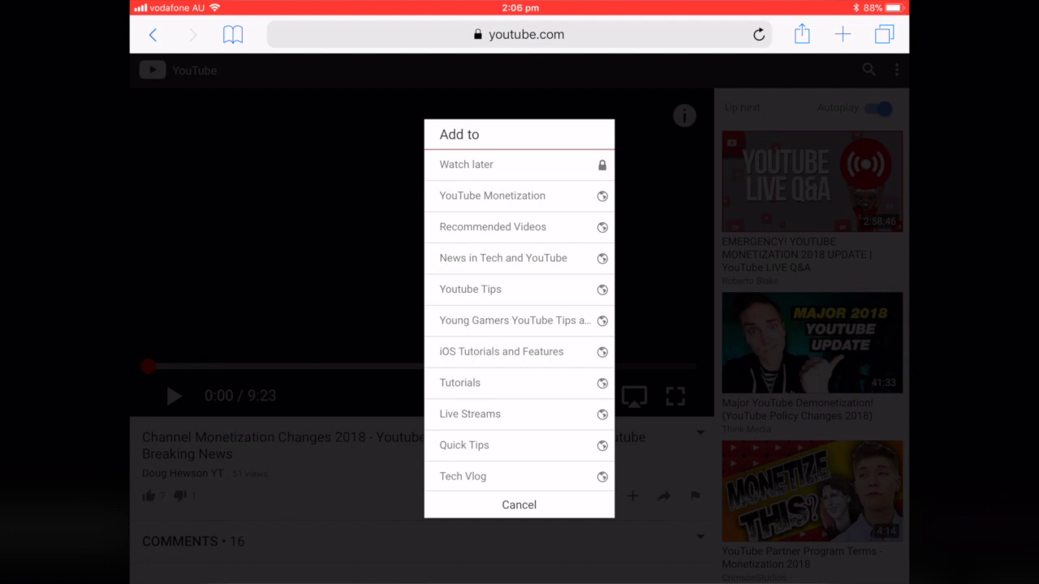
{"action": "left_click", "coordinate": [519, 505]}
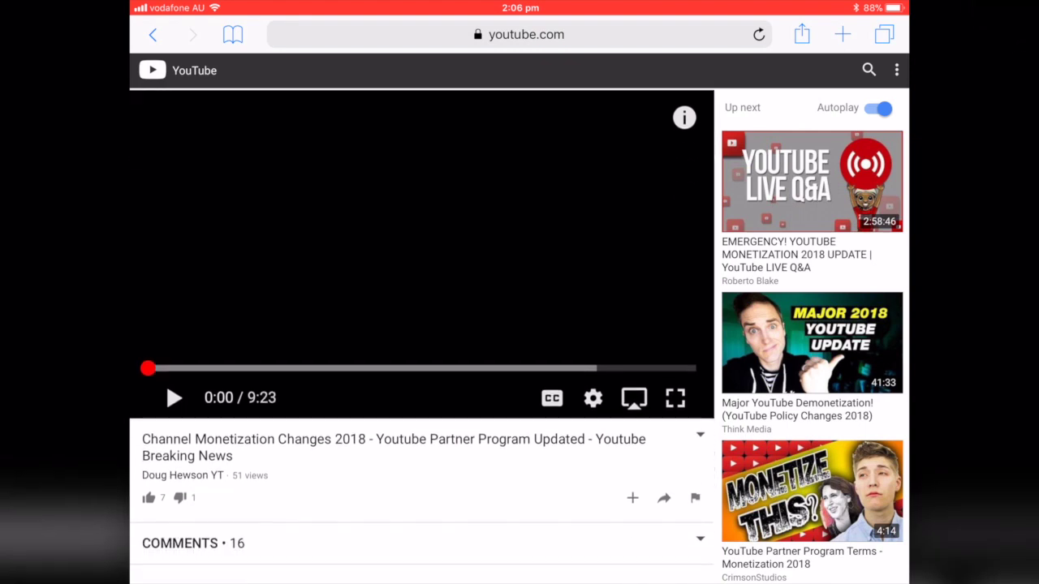
Return to the account page and open the YouTube Monetization playlist from its playlists
{"action": "left_click", "coordinate": [152, 34]}
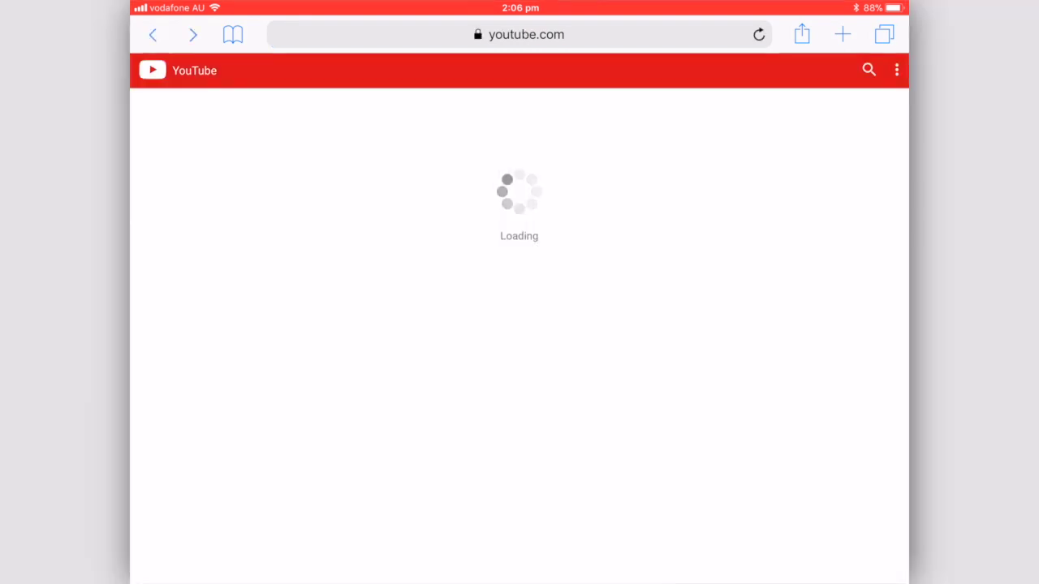
{"action": "scroll", "coordinate": [519, 341], "scroll_direction": "down", "scroll_amount": 5}
{"action": "left_click", "coordinate": [157, 34]}
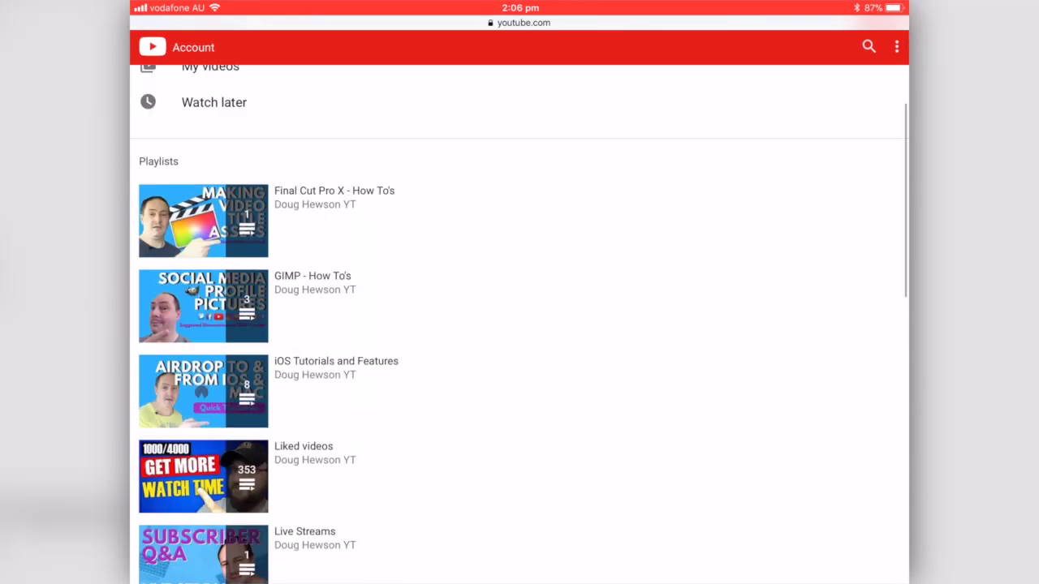
{"action": "scroll", "coordinate": [520, 325], "scroll_direction": "down", "scroll_amount": 5}
{"action": "scroll", "coordinate": [520, 325], "scroll_direction": "down", "scroll_amount": 3}
{"action": "scroll", "coordinate": [519, 325], "scroll_direction": "up", "scroll_amount": 10}
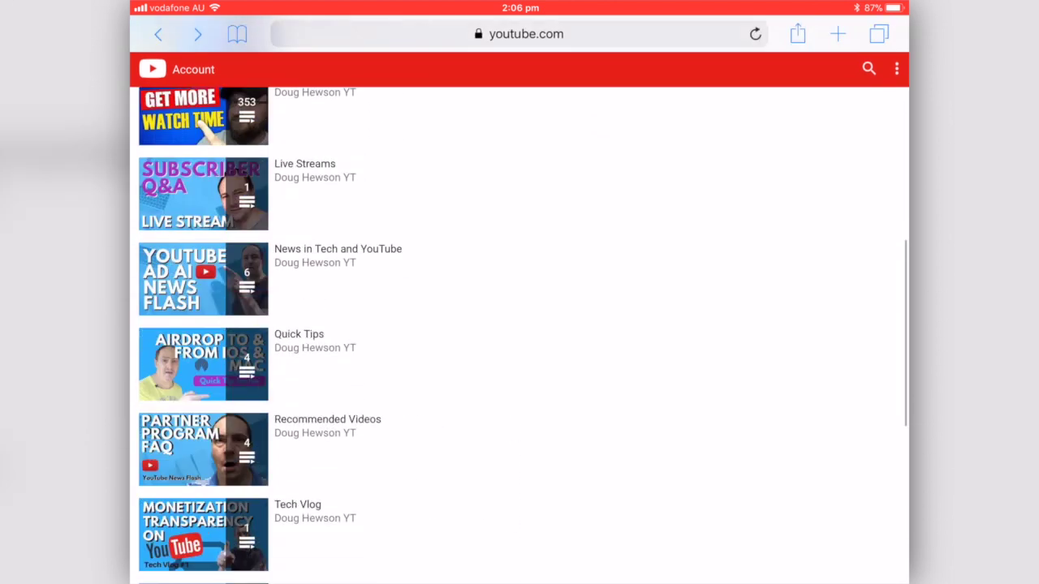
{"action": "scroll", "coordinate": [520, 325], "scroll_direction": "down", "scroll_amount": 15}
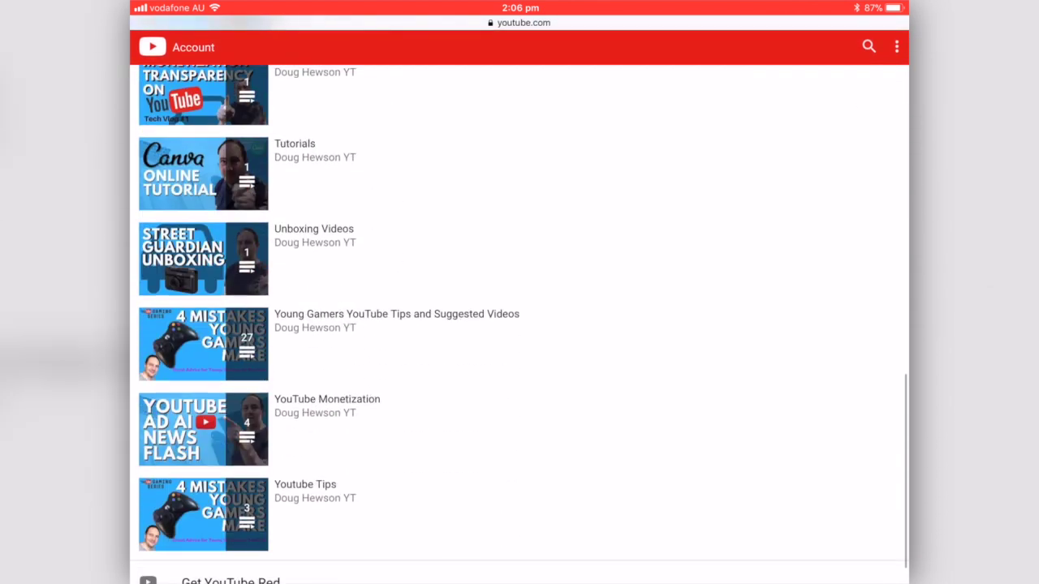
{"action": "left_click", "coordinate": [326, 358]}
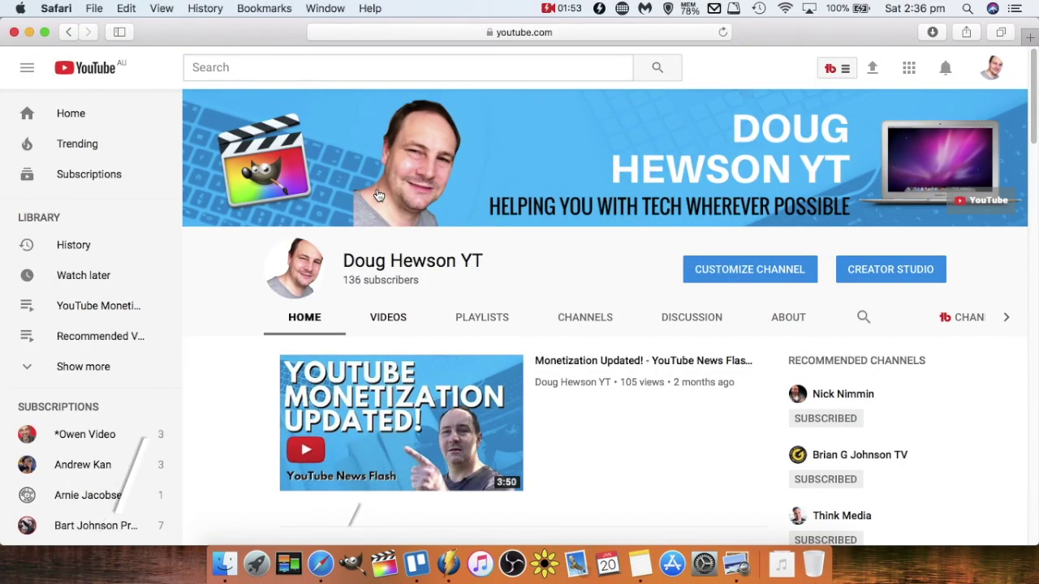
Examine the playlist sections and their order on the channel's home page on the full YouTube website
{"action": "scroll", "coordinate": [410, 292], "scroll_direction": "down", "scroll_amount": 3}
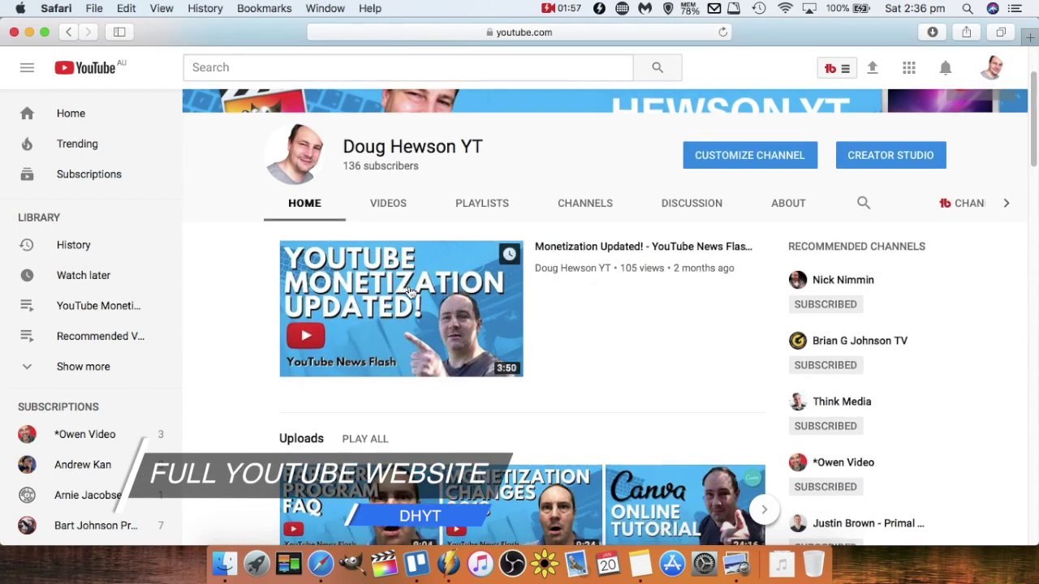
{"action": "scroll", "coordinate": [410, 292], "scroll_direction": "down", "scroll_amount": 6}
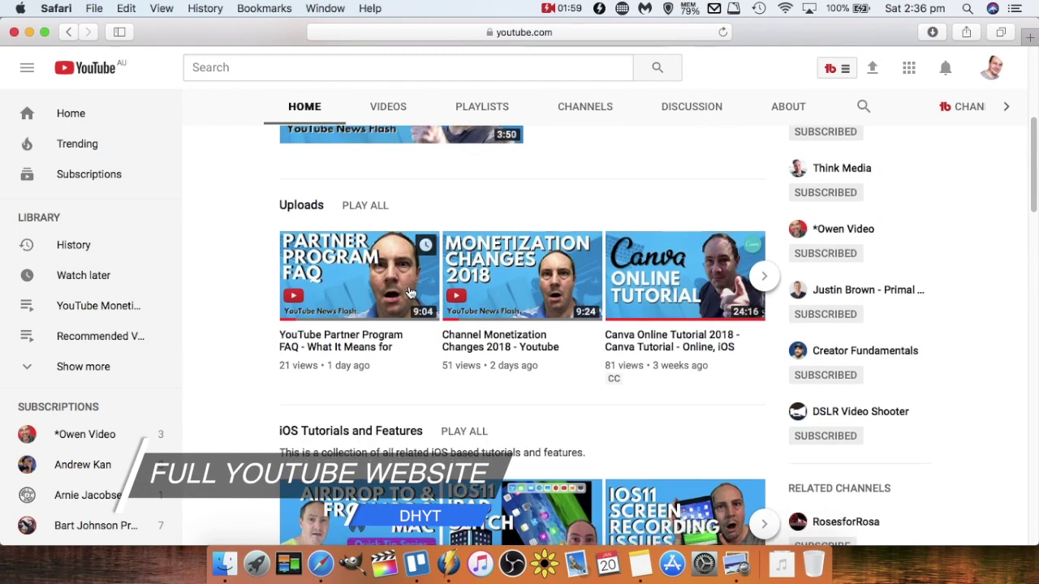
{"action": "scroll", "coordinate": [410, 293], "scroll_direction": "down", "scroll_amount": 3}
{"action": "scroll", "coordinate": [405, 296], "scroll_direction": "down", "scroll_amount": 5}
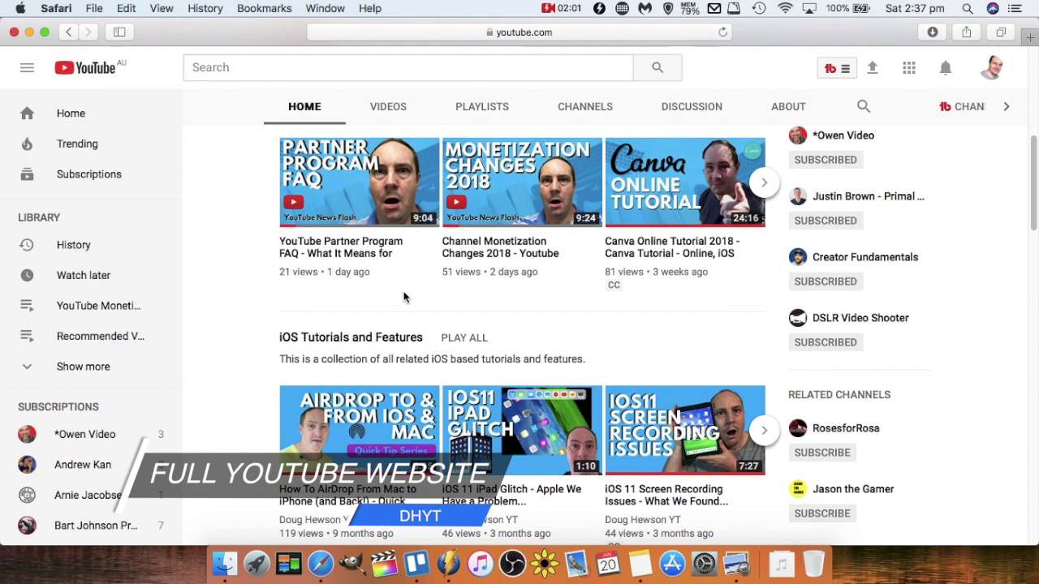
{"action": "scroll", "coordinate": [405, 298], "scroll_direction": "down", "scroll_amount": 10}
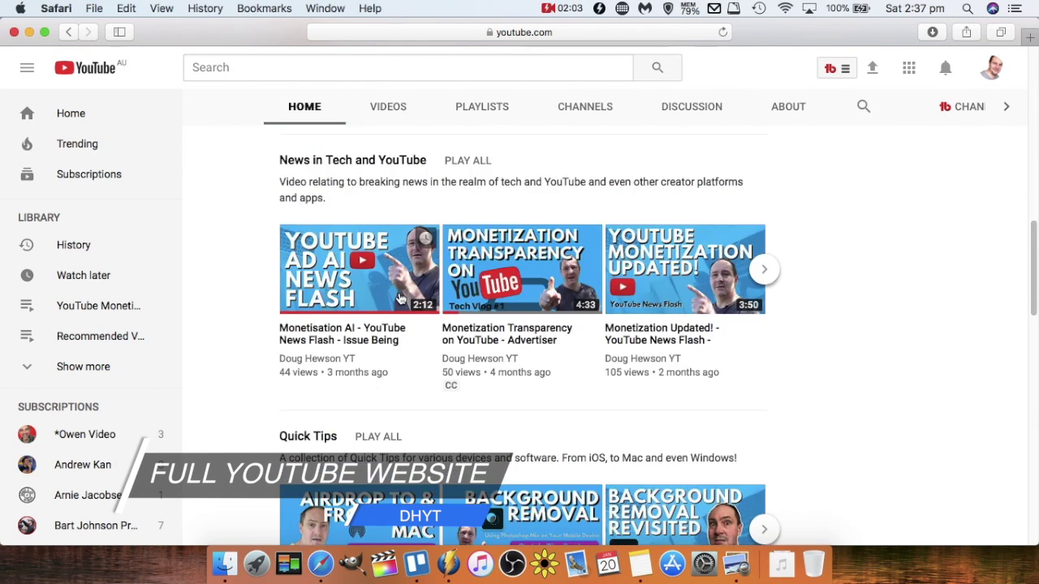
{"action": "scroll", "coordinate": [402, 297], "scroll_direction": "down", "scroll_amount": 3}
{"action": "scroll", "coordinate": [399, 297], "scroll_direction": "down", "scroll_amount": 5}
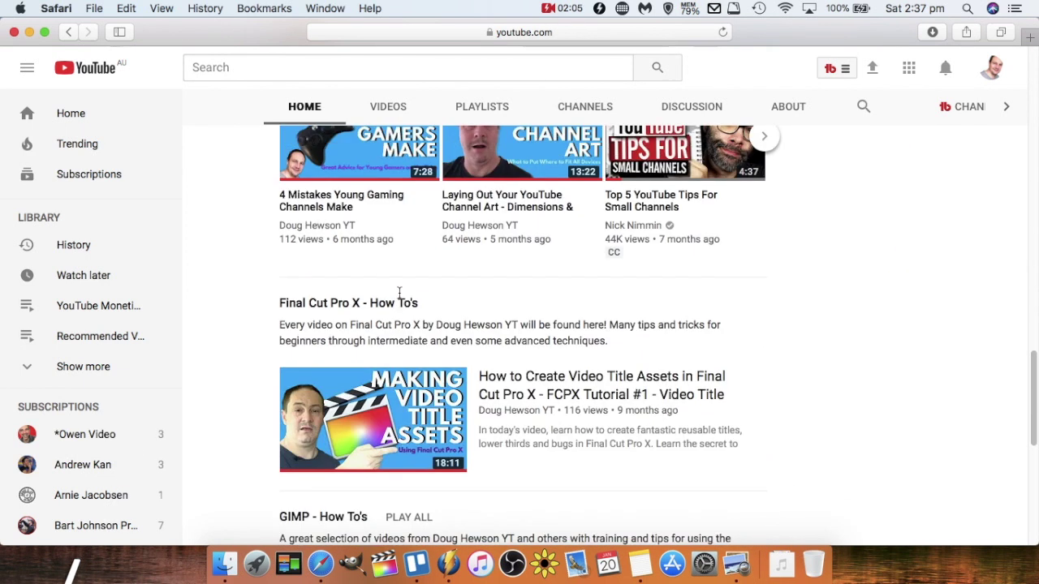
{"action": "scroll", "coordinate": [398, 297], "scroll_direction": "down", "scroll_amount": 10}
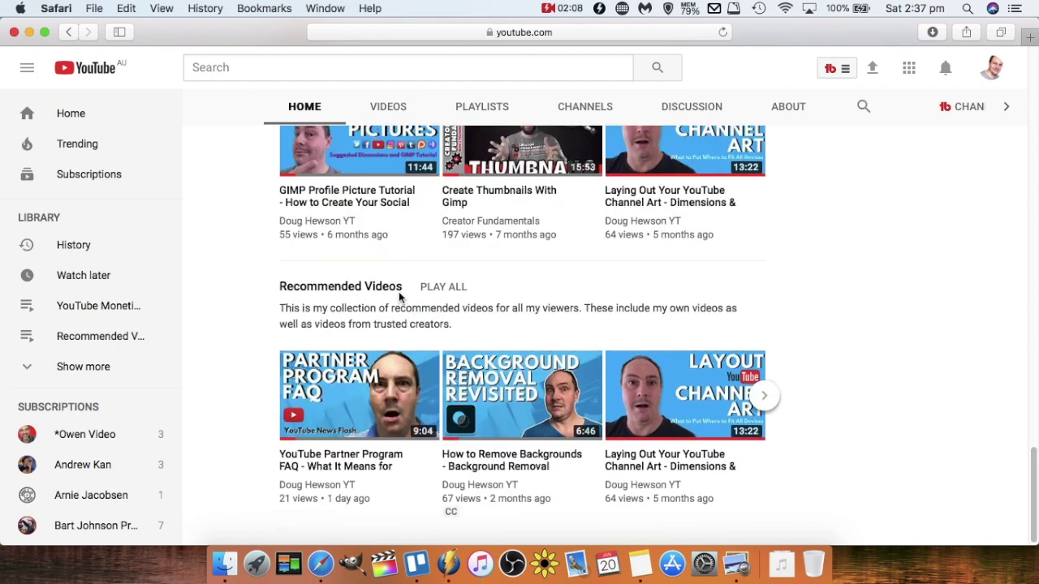
{"action": "scroll", "coordinate": [398, 297], "scroll_direction": "up", "scroll_amount": 1}
{"action": "scroll", "coordinate": [398, 298], "scroll_direction": "up", "scroll_amount": 4}
{"action": "scroll", "coordinate": [398, 296], "scroll_direction": "down", "scroll_amount": 3}
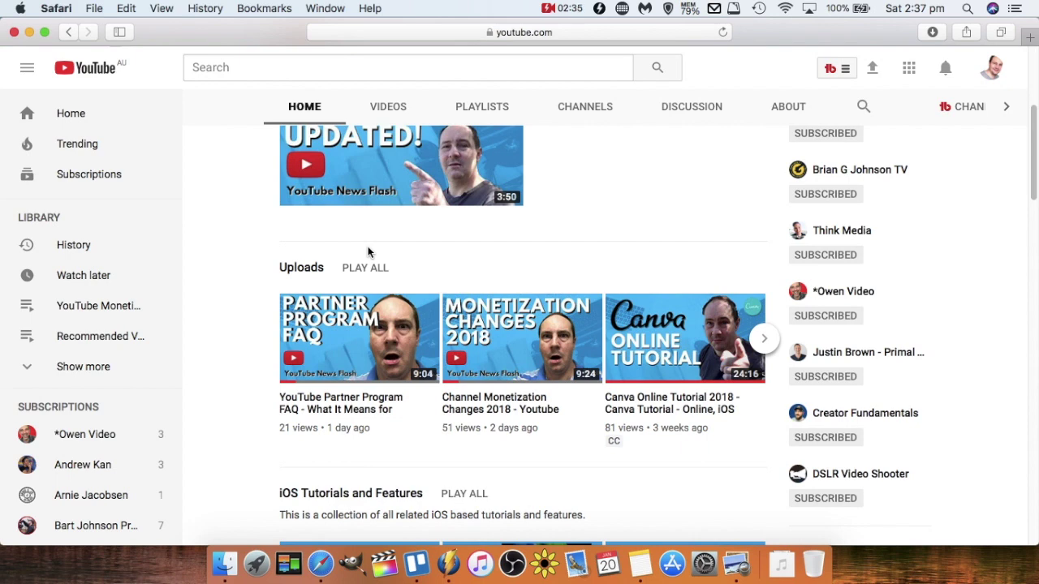
{"action": "scroll", "coordinate": [369, 252], "scroll_direction": "down", "scroll_amount": 10}
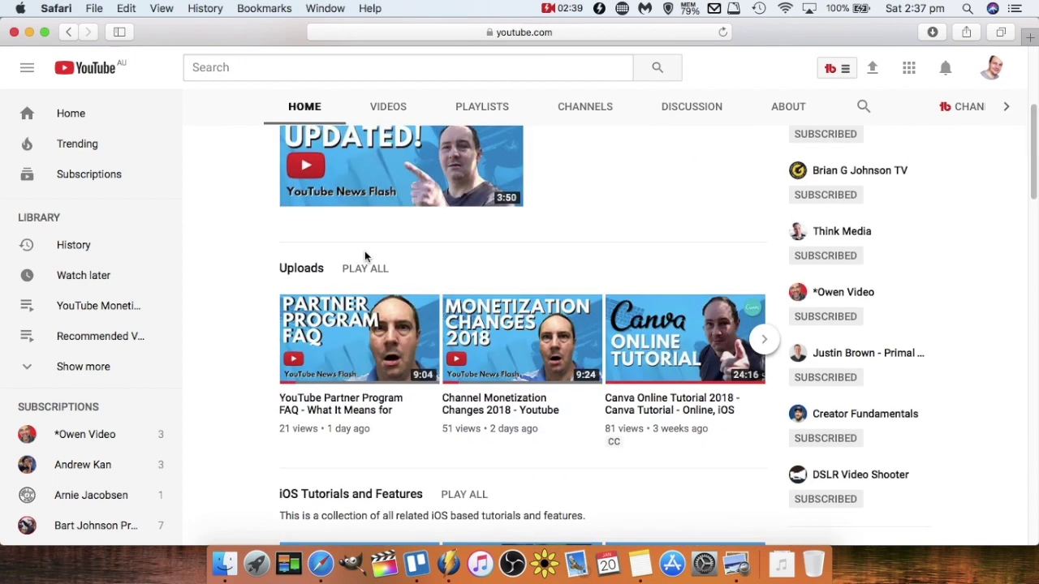
{"action": "scroll", "coordinate": [366, 255], "scroll_direction": "down", "scroll_amount": 15}
{"action": "scroll", "coordinate": [385, 261], "scroll_direction": "up", "scroll_amount": 1}
{"action": "scroll", "coordinate": [385, 261], "scroll_direction": "down", "scroll_amount": 1}
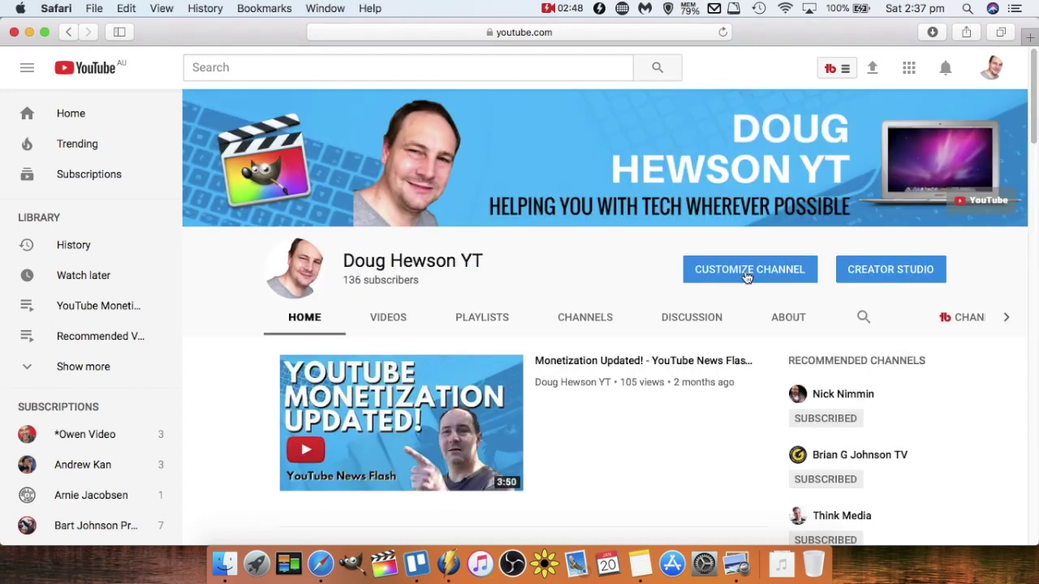
Open the channel for customization and go to the end of its home page sections
{"action": "left_click", "coordinate": [731, 271]}
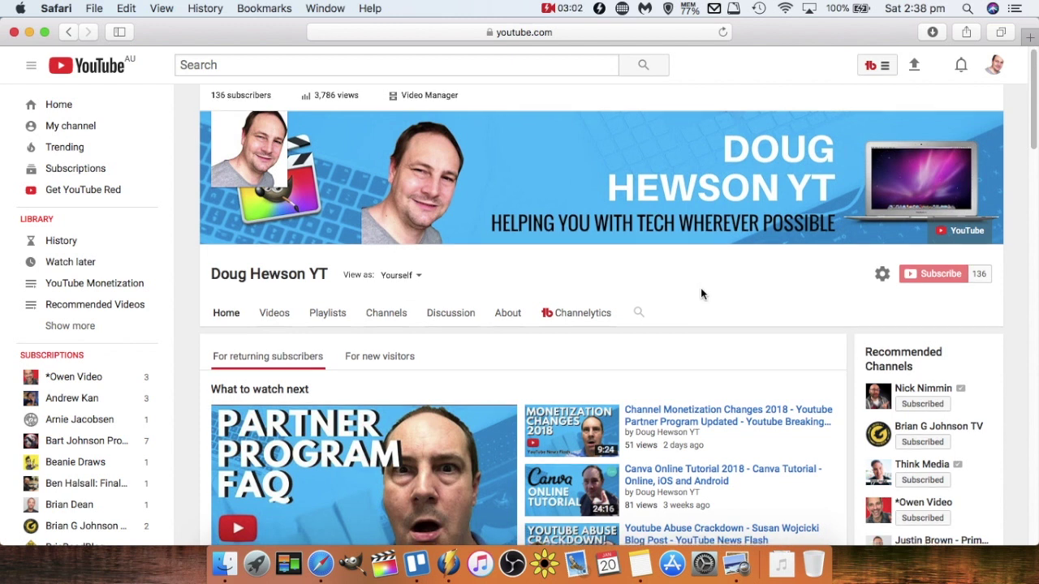
{"action": "scroll", "coordinate": [702, 294], "scroll_direction": "down", "scroll_amount": 3}
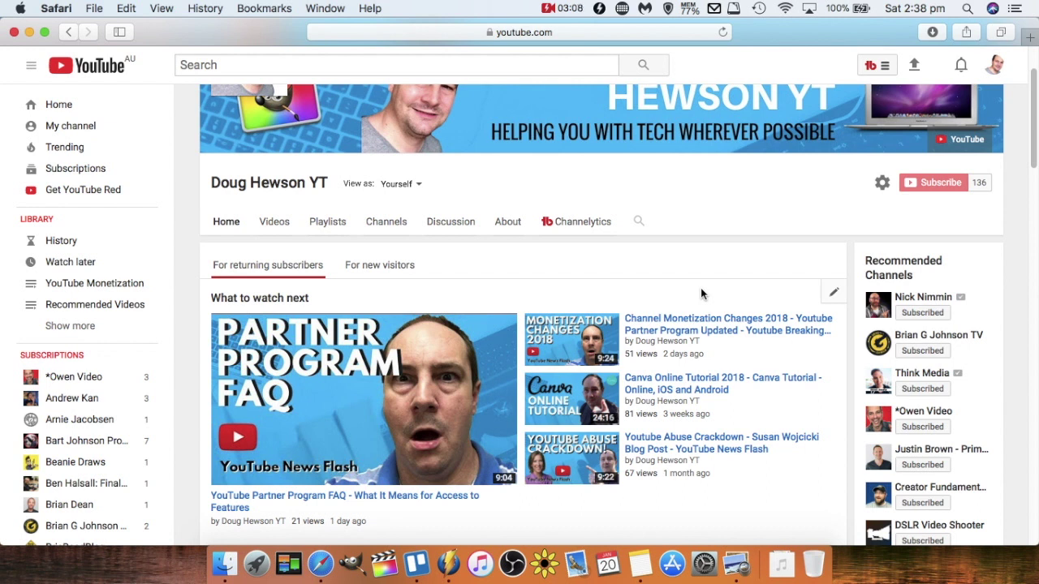
{"action": "scroll", "coordinate": [700, 288], "scroll_direction": "down", "scroll_amount": 10}
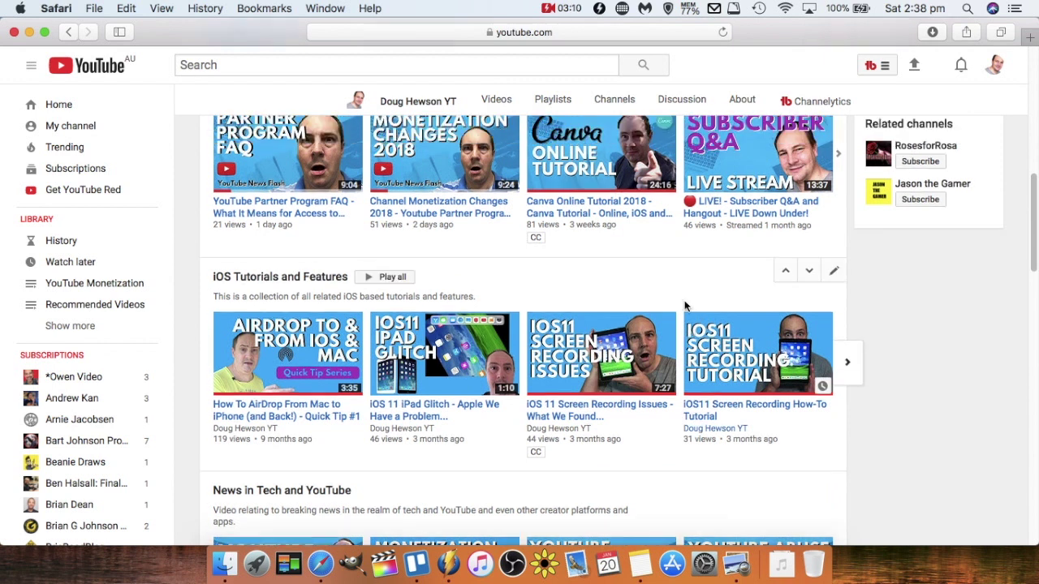
{"action": "scroll", "coordinate": [685, 306], "scroll_direction": "up", "scroll_amount": 5}
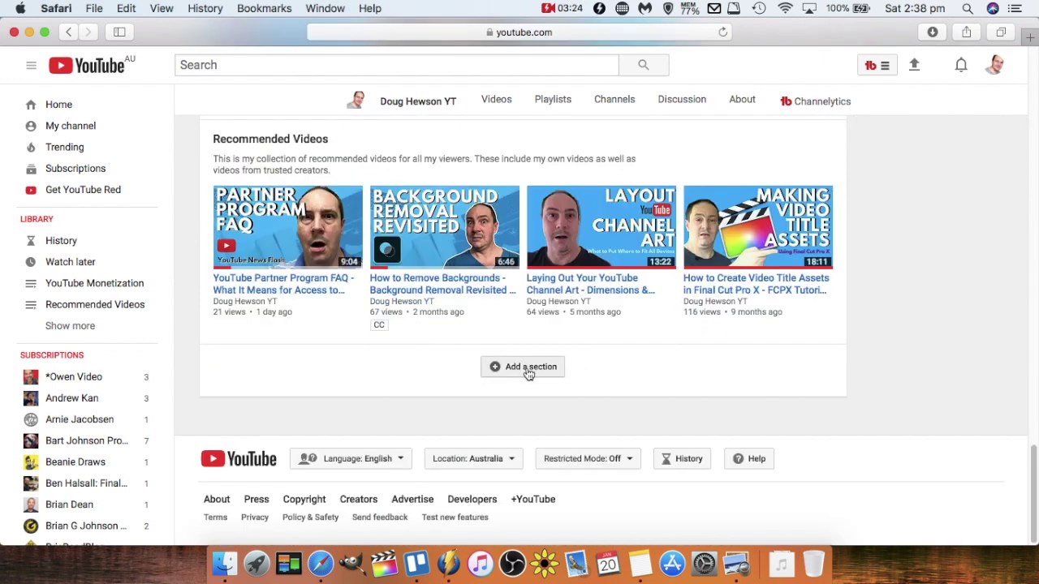
Start a new section on the channel home page with Single playlist as its content
{"action": "left_click", "coordinate": [529, 371]}
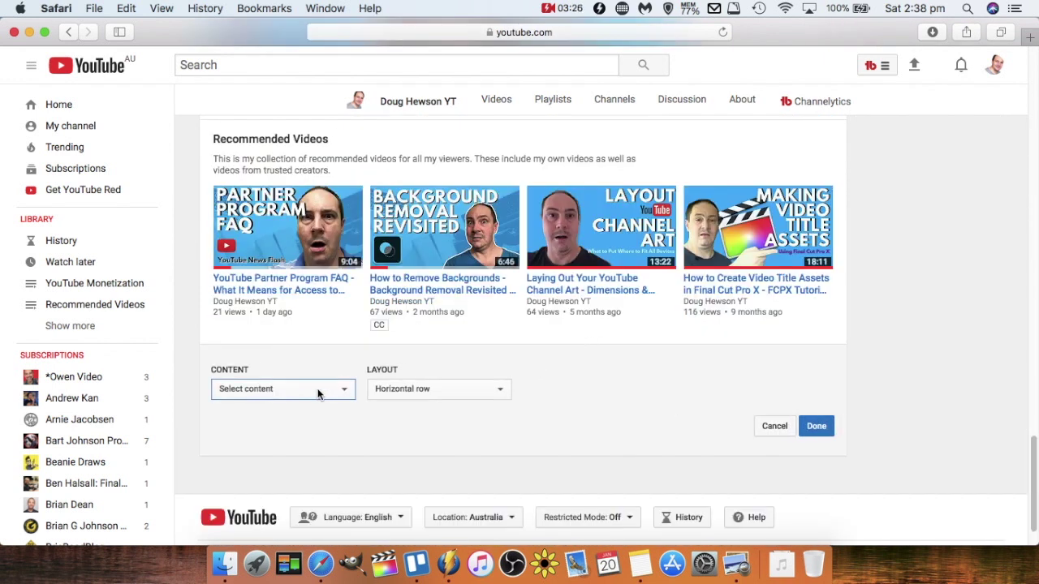
{"action": "left_click", "coordinate": [339, 393]}
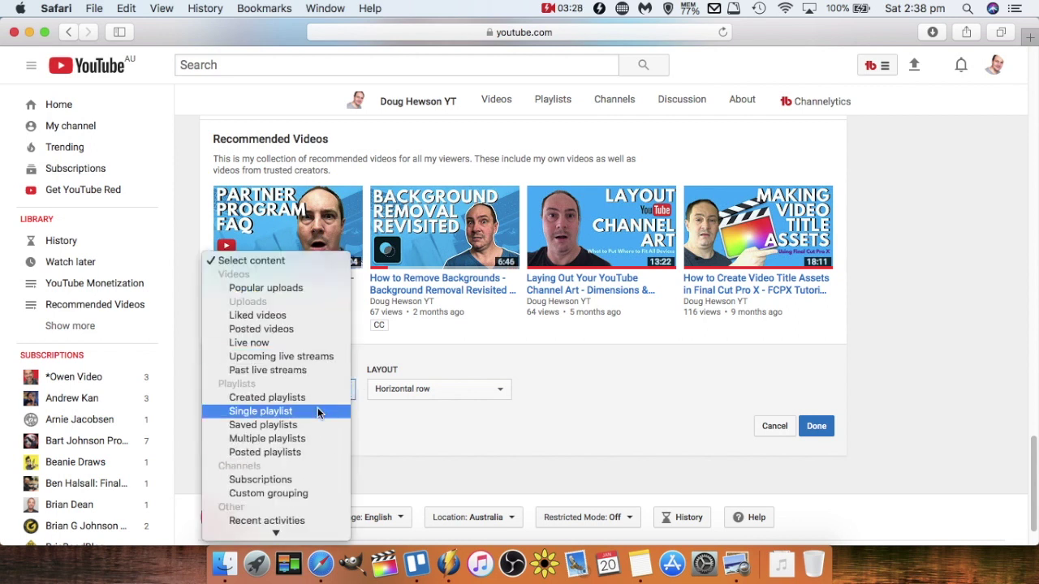
{"action": "left_click", "coordinate": [275, 412]}
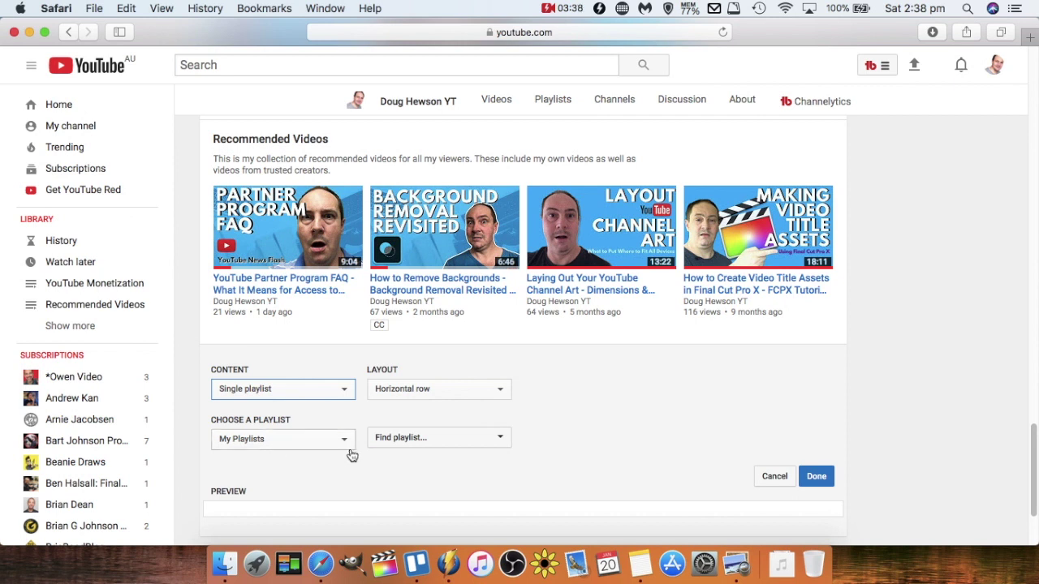
Choose the YouTube Monetization playlist for the new section in a horizontal row and finish adding it
{"action": "left_click", "coordinate": [497, 441]}
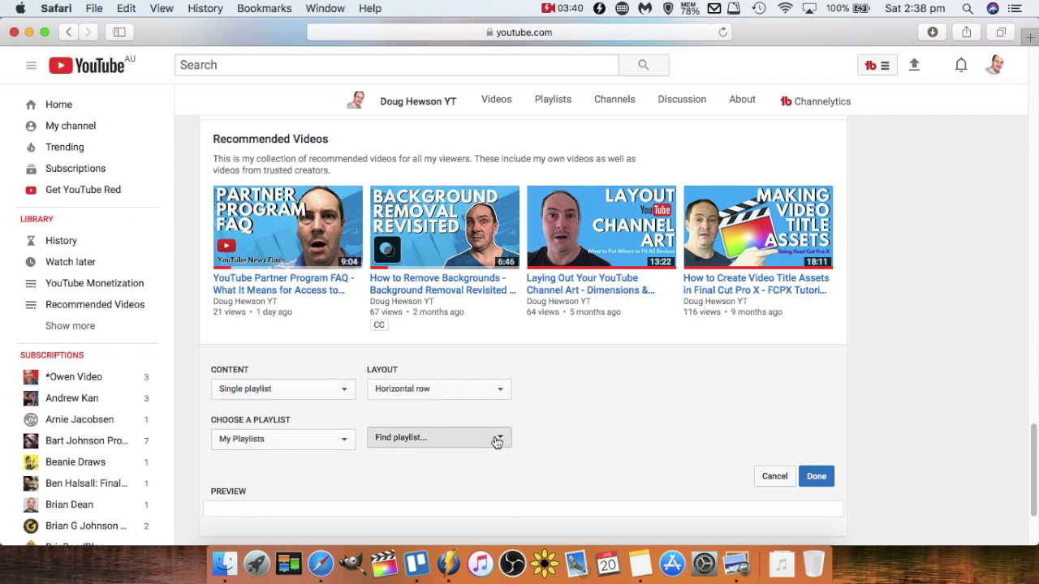
{"action": "left_click", "coordinate": [503, 443]}
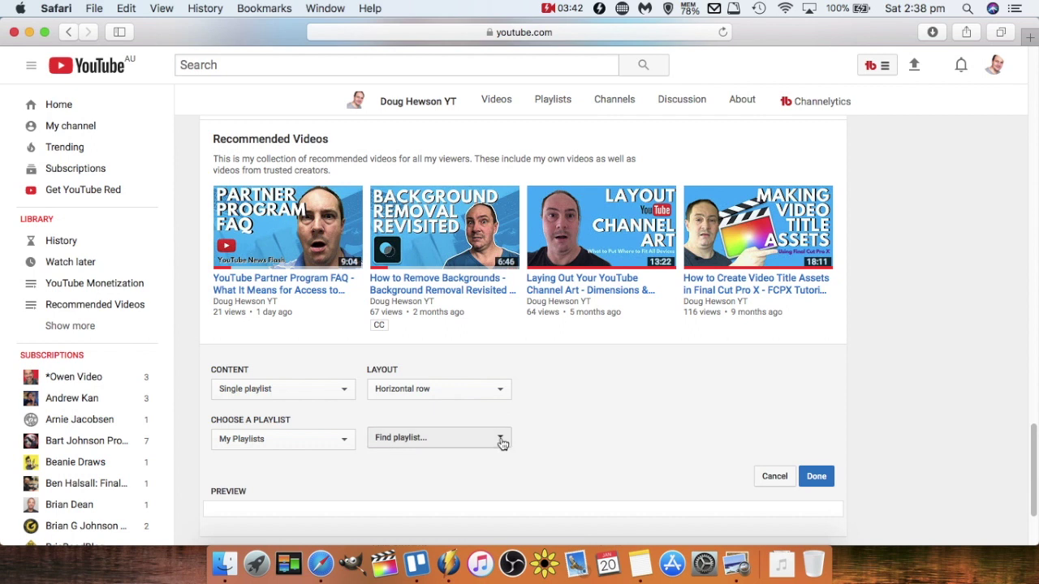
{"action": "scroll", "coordinate": [543, 433], "scroll_direction": "down", "scroll_amount": 3}
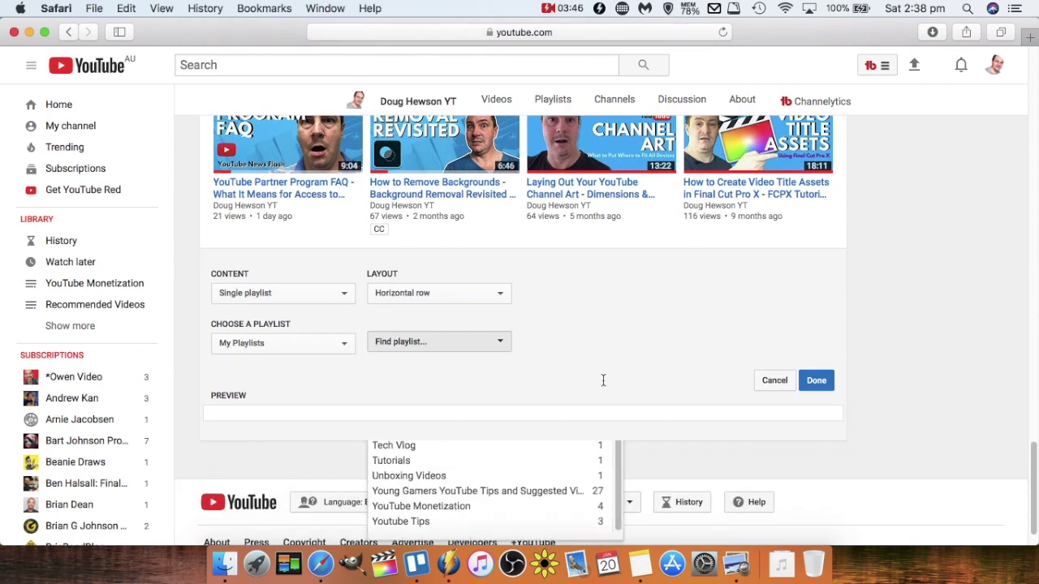
{"action": "scroll", "coordinate": [592, 410], "scroll_direction": "down", "scroll_amount": 1}
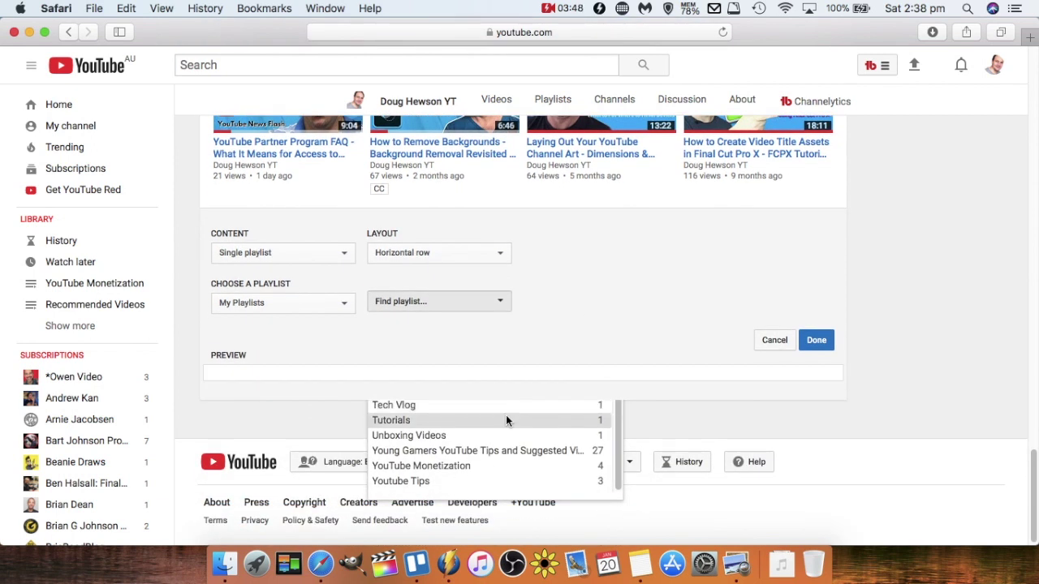
{"action": "scroll", "coordinate": [451, 435], "scroll_direction": "up", "scroll_amount": 3}
{"action": "scroll", "coordinate": [451, 435], "scroll_direction": "down", "scroll_amount": 3}
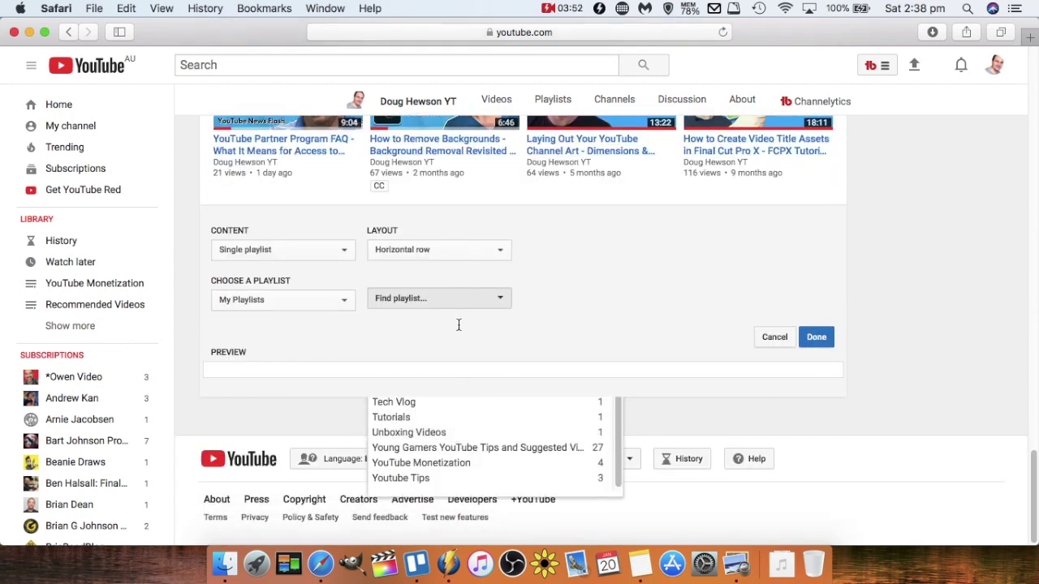
{"action": "scroll", "coordinate": [478, 406], "scroll_direction": "up", "scroll_amount": 1}
{"action": "scroll", "coordinate": [479, 414], "scroll_direction": "up", "scroll_amount": 2}
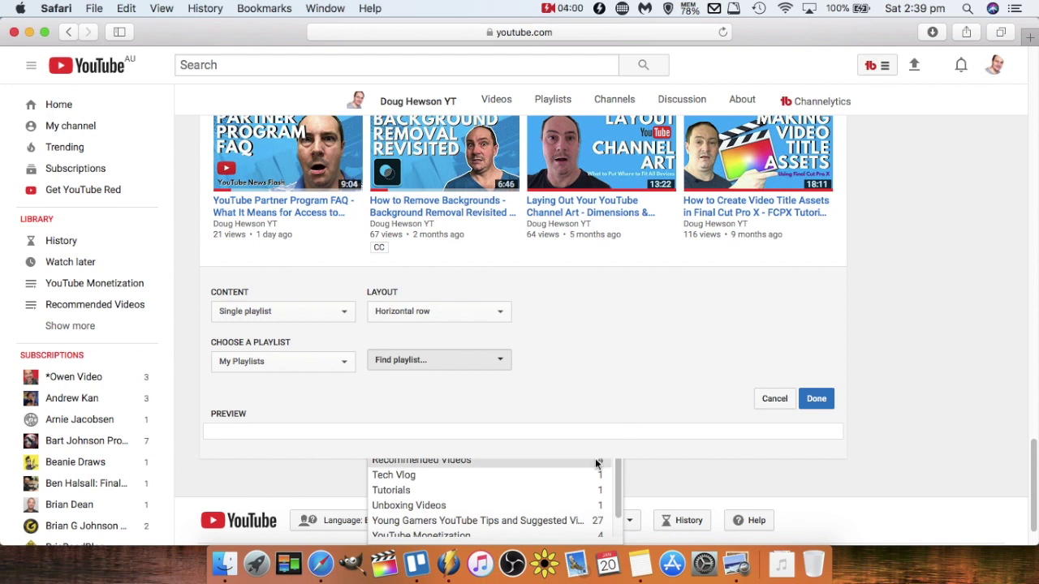
{"action": "scroll", "coordinate": [573, 456], "scroll_direction": "up", "scroll_amount": 2}
{"action": "scroll", "coordinate": [560, 460], "scroll_direction": "up", "scroll_amount": 3}
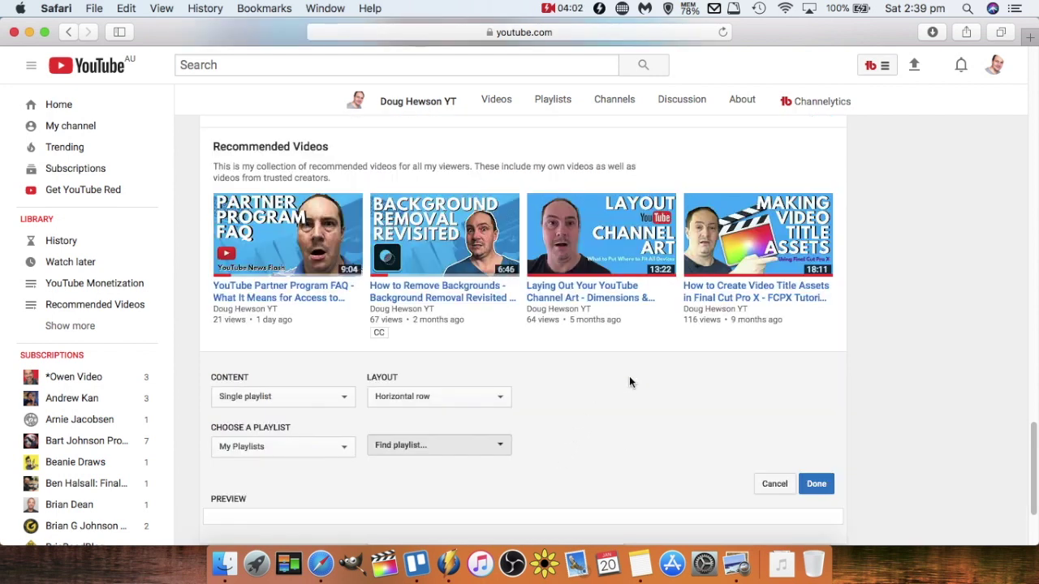
{"action": "left_click_drag", "start_coordinate": [1032, 445], "coordinate": [1031, 477]}
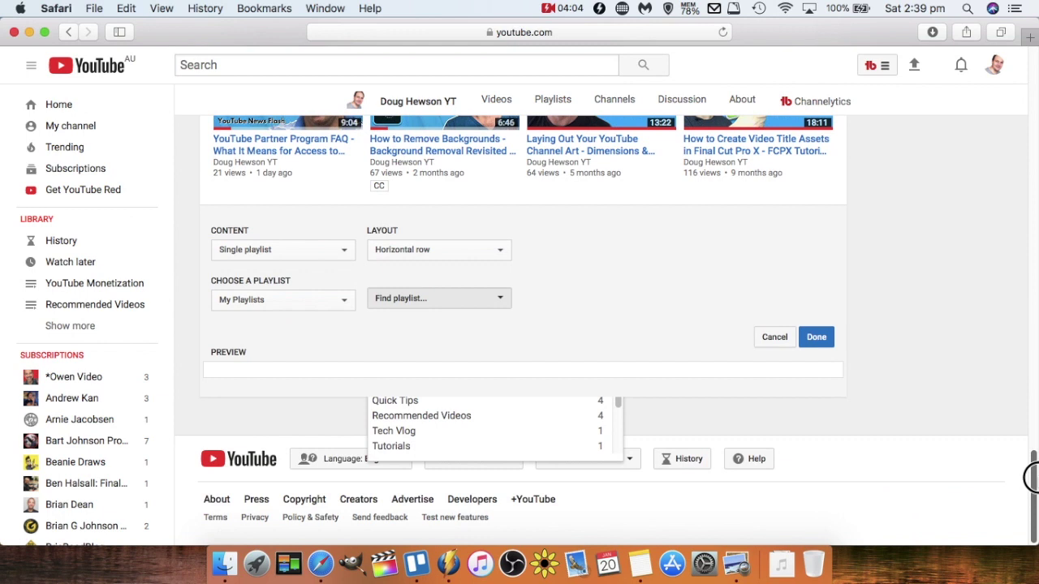
{"action": "left_click_drag", "start_coordinate": [618, 428], "coordinate": [619, 475]}
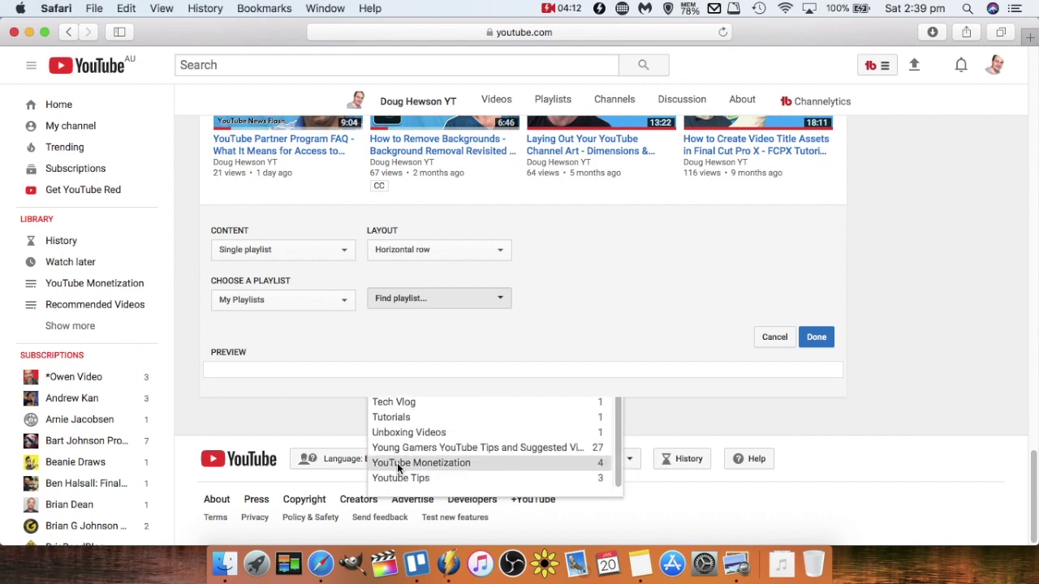
{"action": "left_click", "coordinate": [423, 463]}
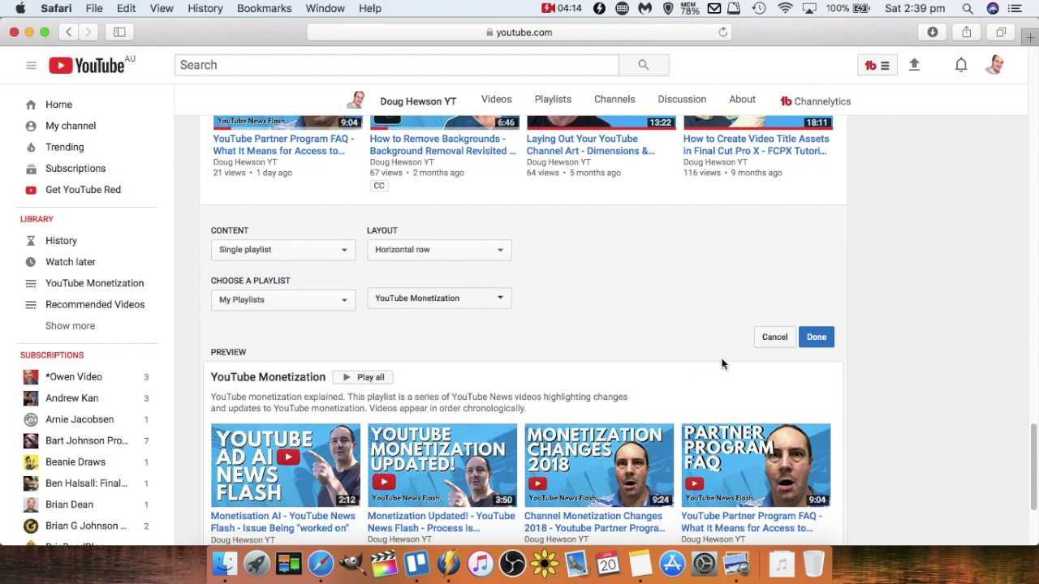
{"action": "left_click", "coordinate": [815, 337]}
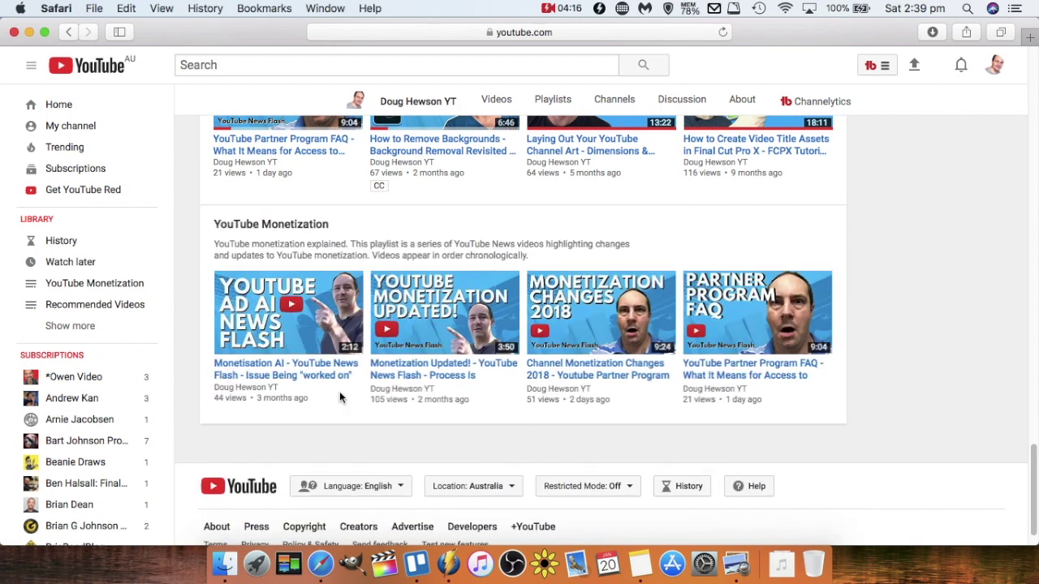
Move the YouTube Monetization section up the channel home page, above the Young Gamers YouTube Tips and Suggested Videos section
{"action": "scroll", "coordinate": [720, 392], "scroll_direction": "up", "scroll_amount": 4}
{"action": "scroll", "coordinate": [723, 399], "scroll_direction": "down", "scroll_amount": 4}
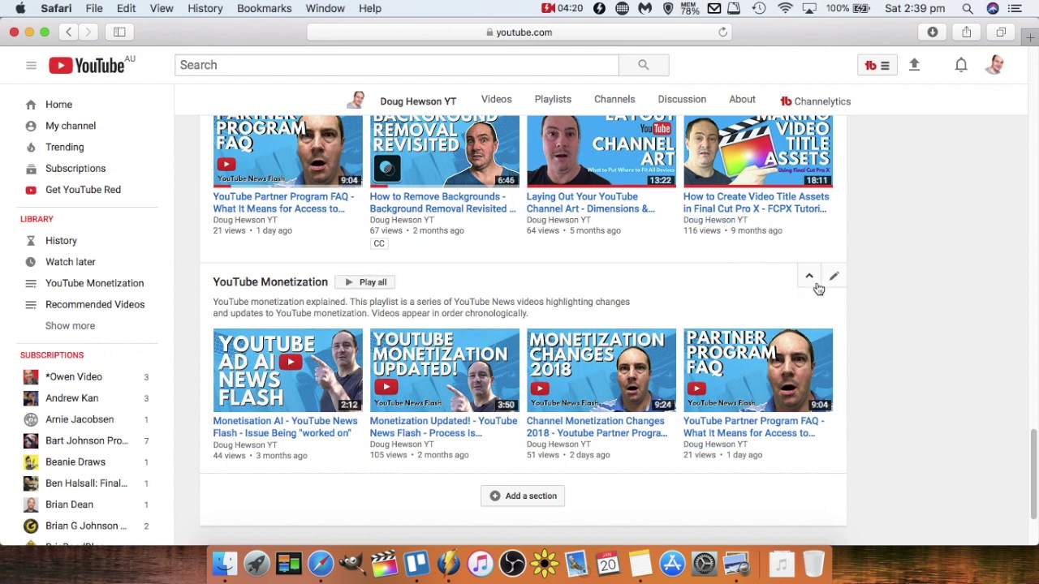
{"action": "left_click", "coordinate": [811, 279]}
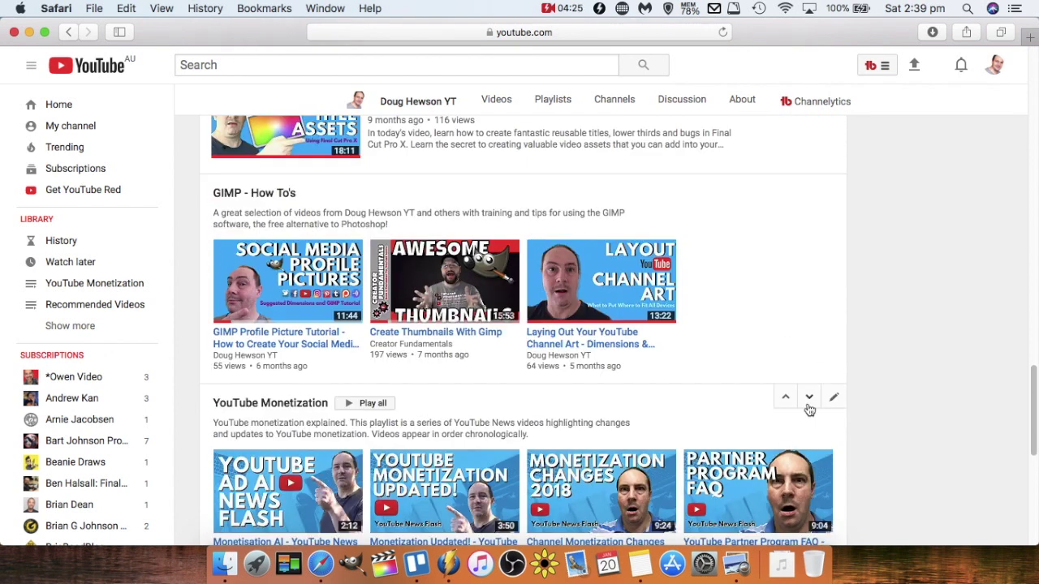
{"action": "left_click", "coordinate": [785, 398]}
{"action": "left_click", "coordinate": [784, 302]}
{"action": "left_click", "coordinate": [787, 316]}
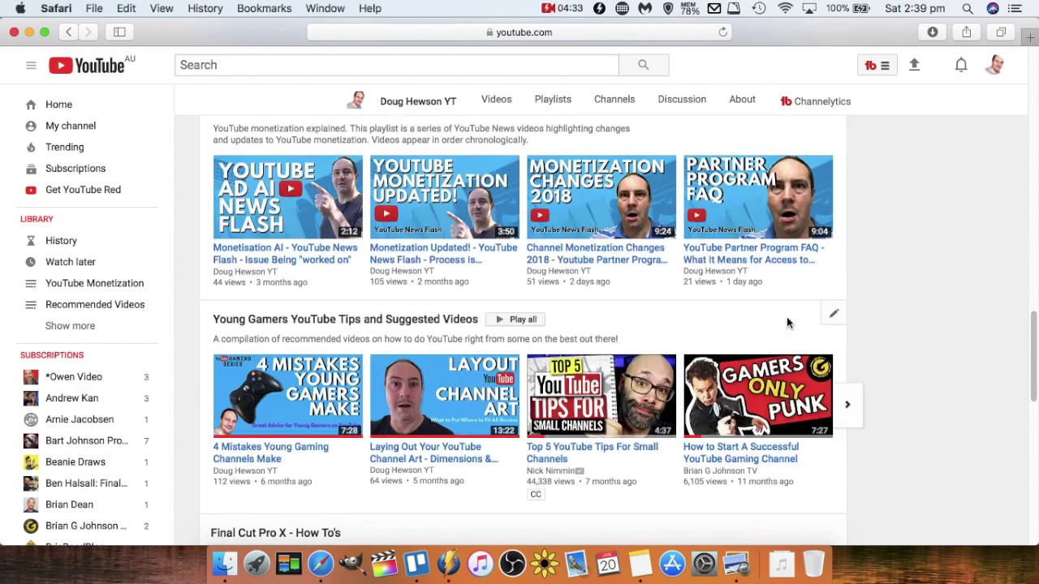
{"action": "left_click", "coordinate": [786, 316]}
Examine the channel home page from the What to watch next area through Uploads and the playlist sections below
{"action": "scroll", "coordinate": [786, 332], "scroll_direction": "up", "scroll_amount": 15}
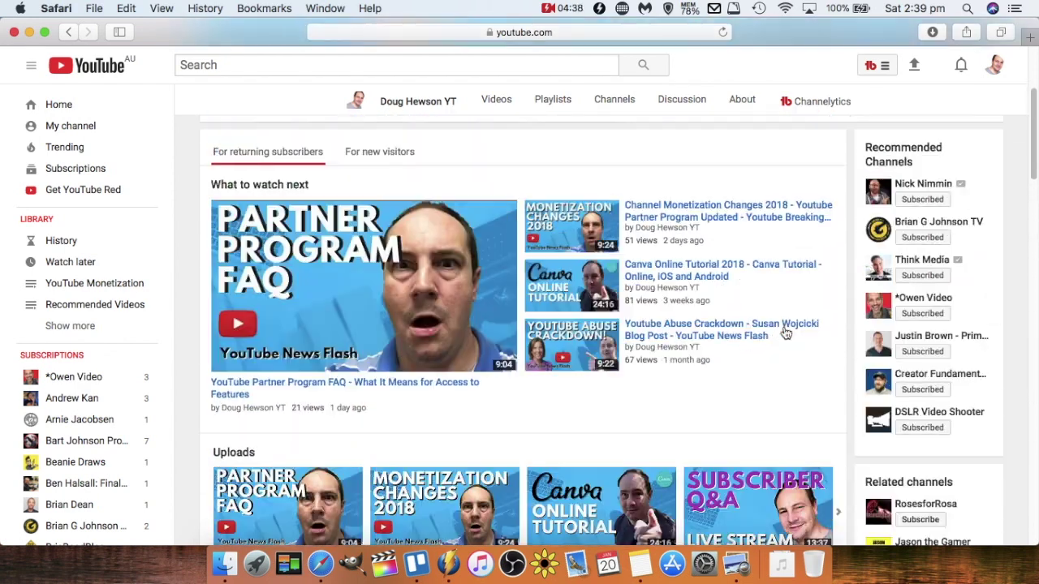
{"action": "scroll", "coordinate": [766, 347], "scroll_direction": "down", "scroll_amount": 5}
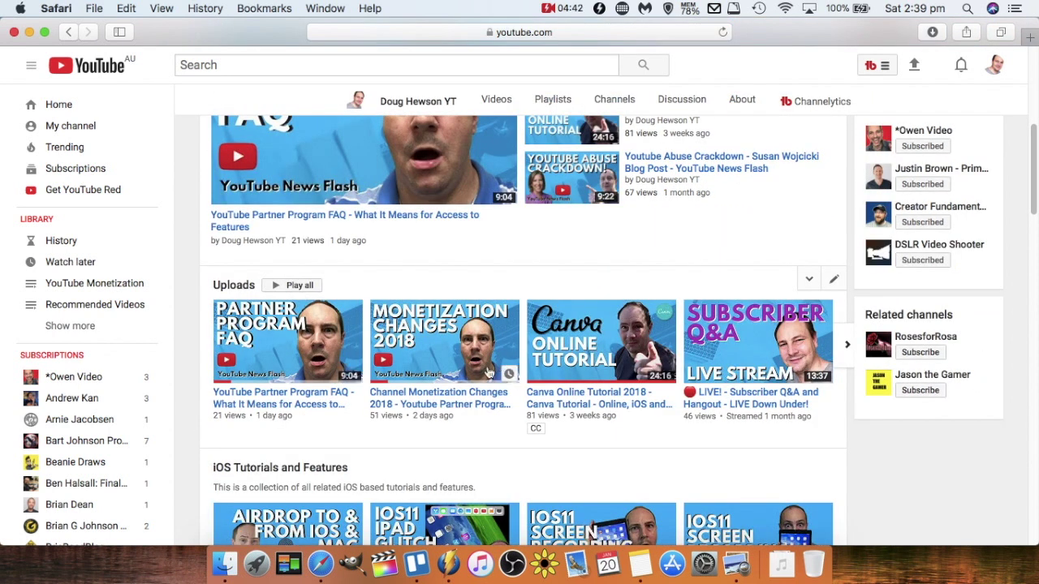
{"action": "scroll", "coordinate": [465, 360], "scroll_direction": "down", "scroll_amount": 8}
{"action": "scroll", "coordinate": [466, 360], "scroll_direction": "up", "scroll_amount": 15}
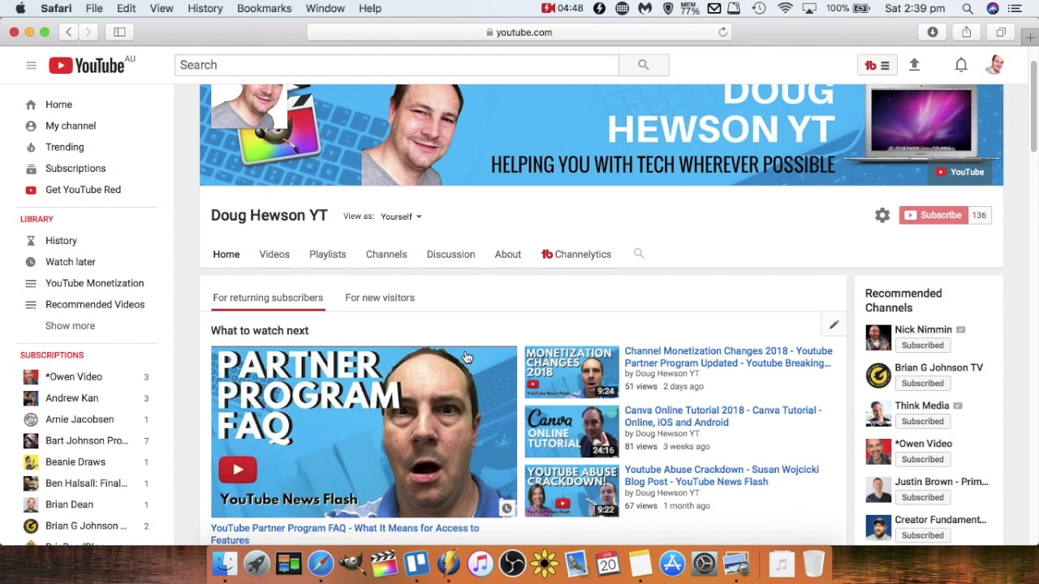
{"action": "scroll", "coordinate": [465, 359], "scroll_direction": "down", "scroll_amount": 6}
{"action": "scroll", "coordinate": [465, 357], "scroll_direction": "up", "scroll_amount": 10}
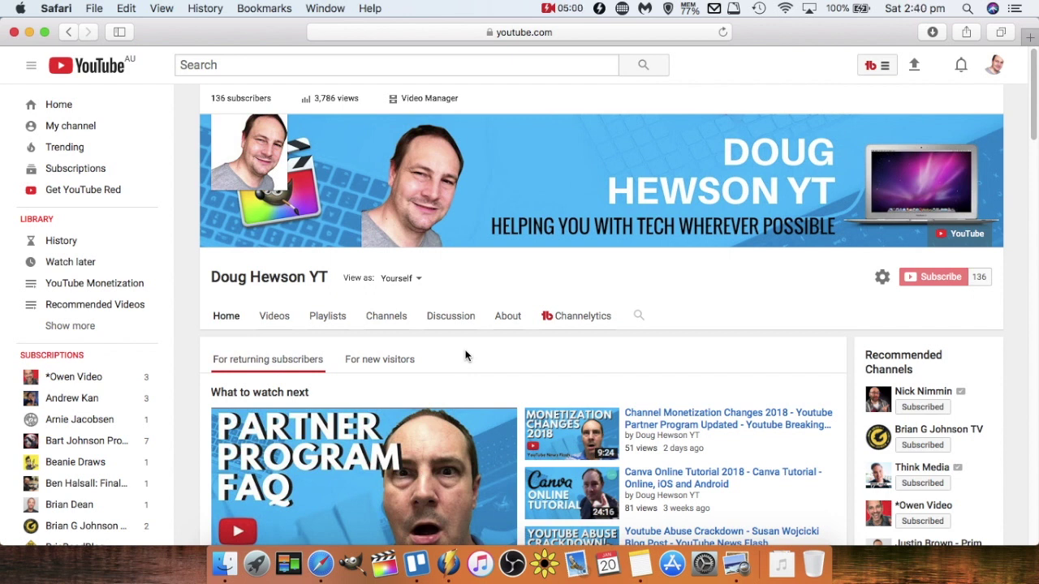
Open the YouTube Monetization playlist from the channel's created playlists for editing
{"action": "left_click", "coordinate": [327, 319]}
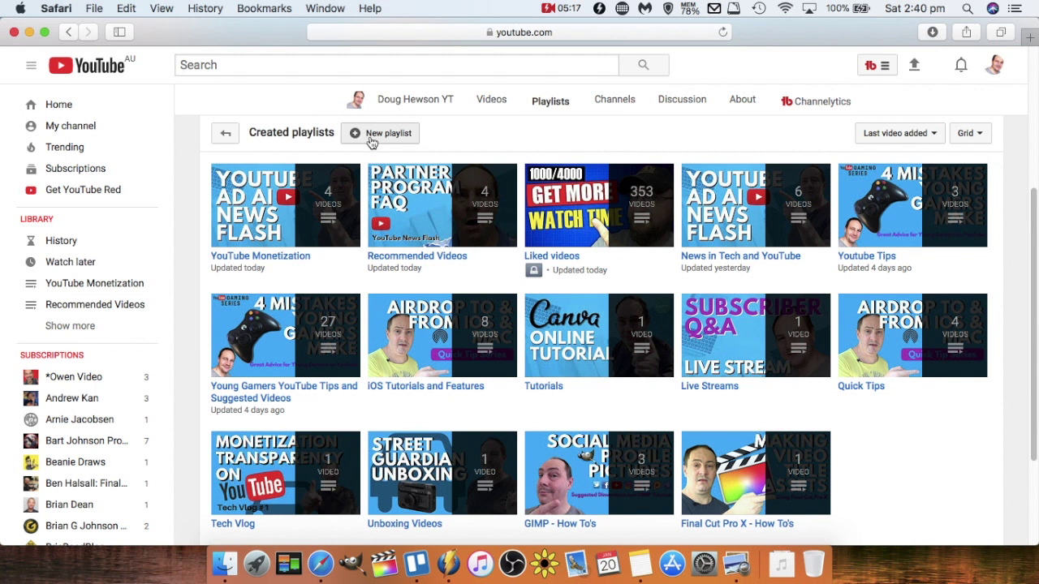
{"action": "scroll", "coordinate": [372, 142], "scroll_direction": "down", "scroll_amount": 3}
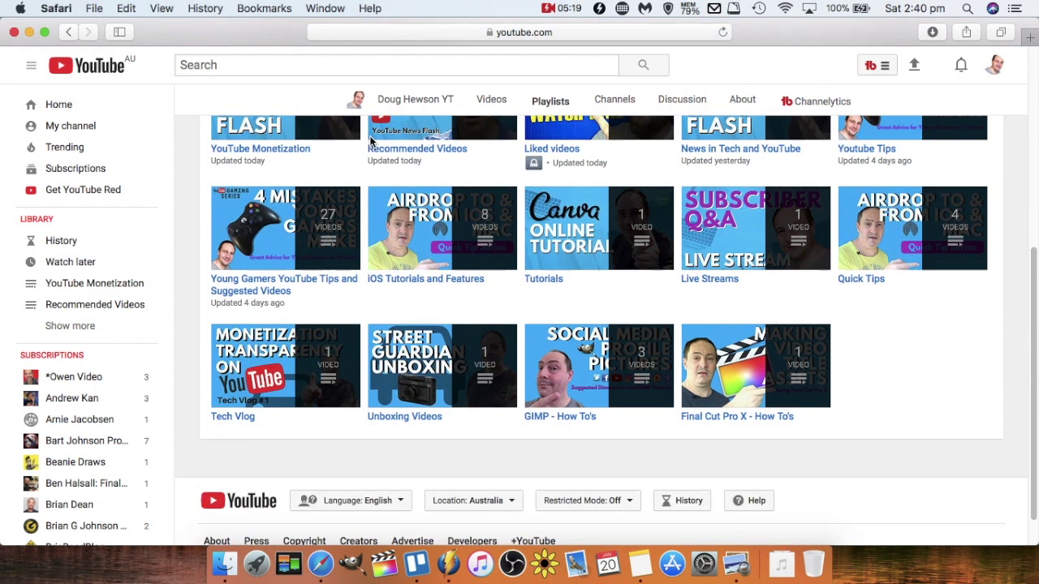
{"action": "scroll", "coordinate": [372, 142], "scroll_direction": "up", "scroll_amount": 3}
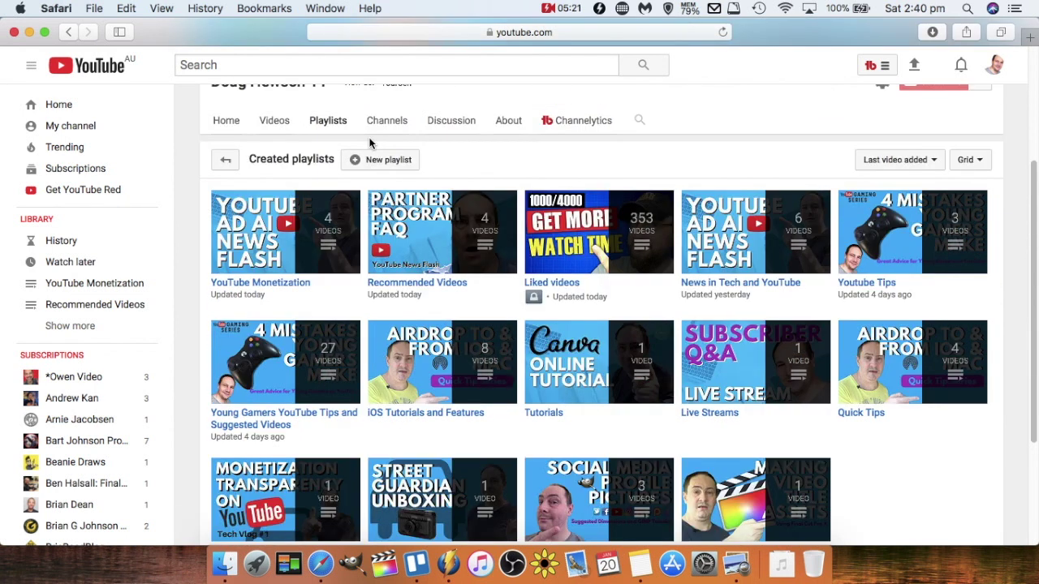
{"action": "left_click", "coordinate": [269, 284]}
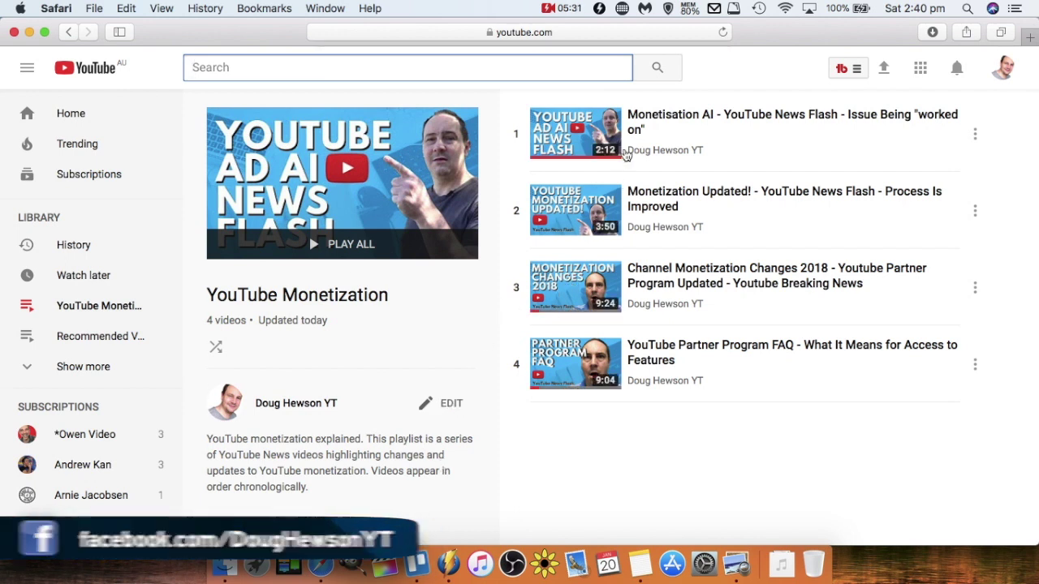
{"action": "left_click", "coordinate": [446, 406]}
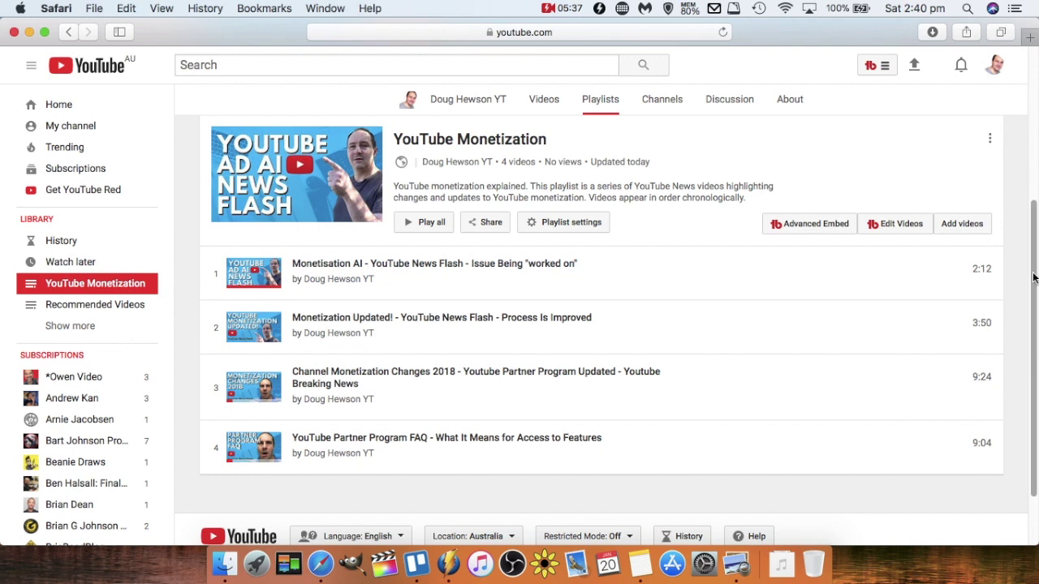
Set the "Channel Monetization Changes 2018" video as the playlist thumbnail
{"action": "left_click", "coordinate": [954, 258]}
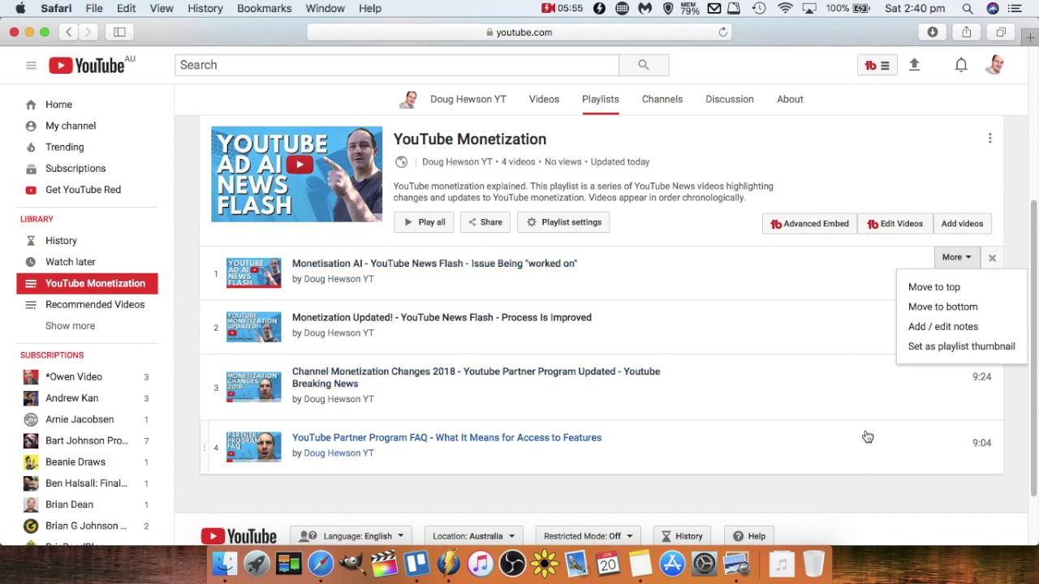
{"action": "left_click", "coordinate": [911, 190]}
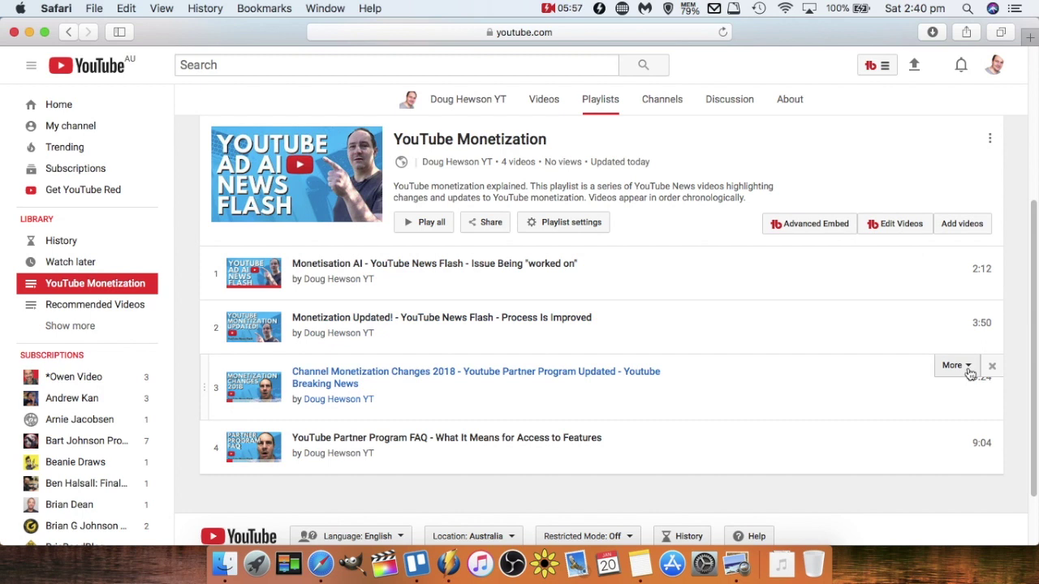
{"action": "left_click", "coordinate": [968, 370]}
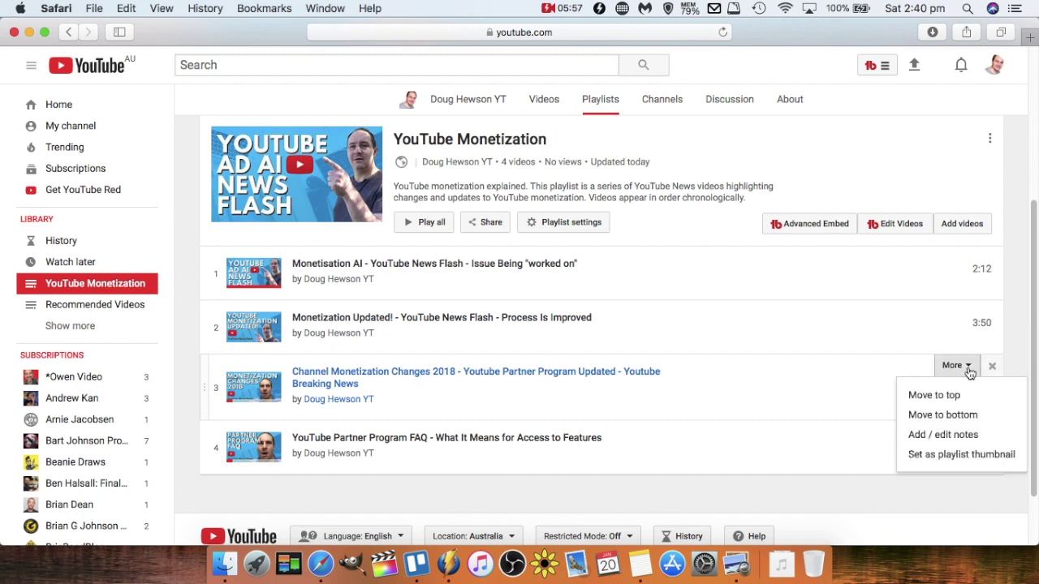
{"action": "left_click", "coordinate": [959, 457]}
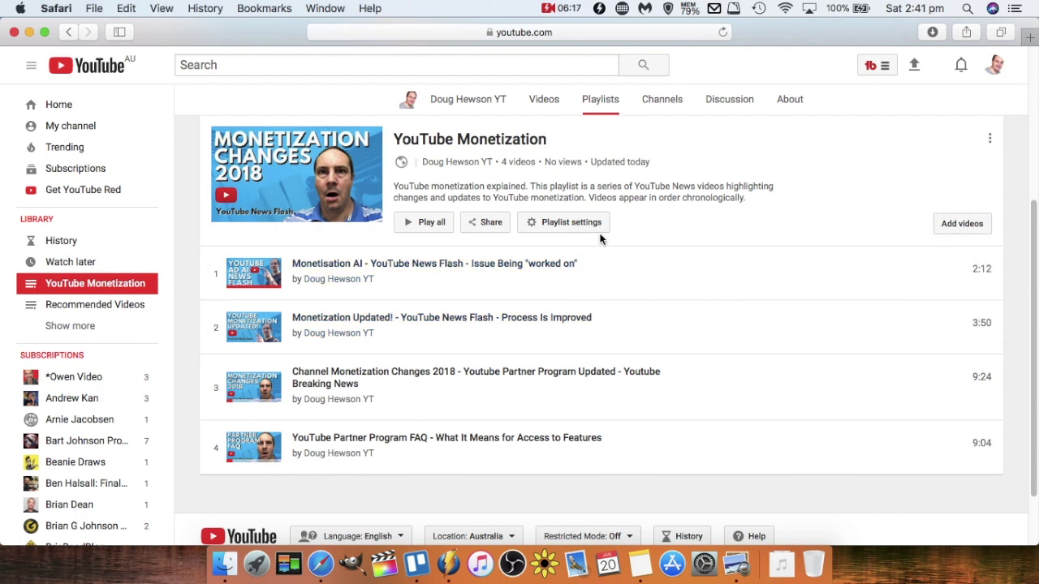
Add the "Youtube Abuse Crackdown" News Flash video from the channel's own videos to the YouTube Monetization playlist
{"action": "left_click", "coordinate": [958, 227]}
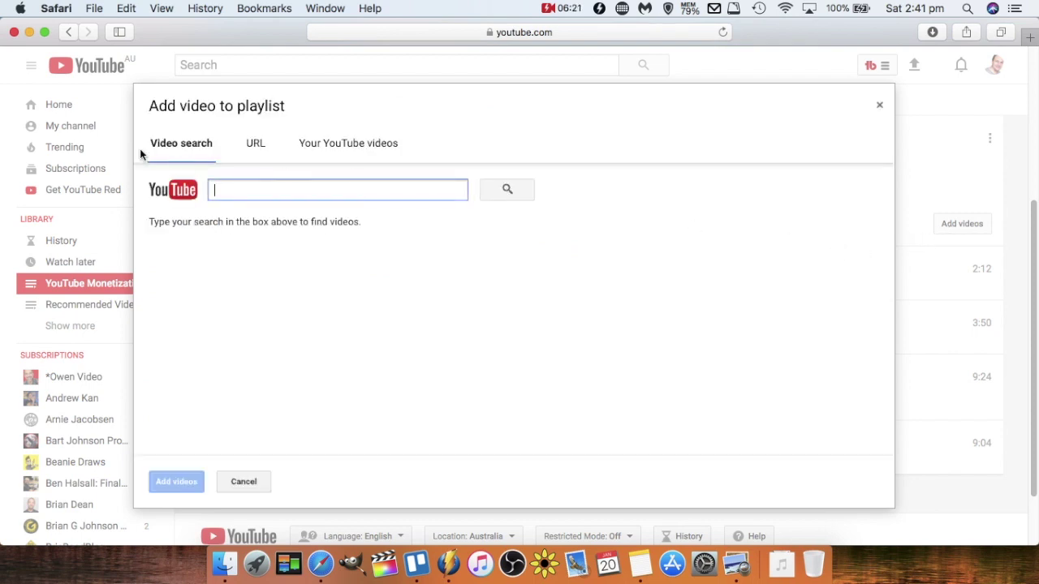
{"action": "left_click", "coordinate": [366, 149]}
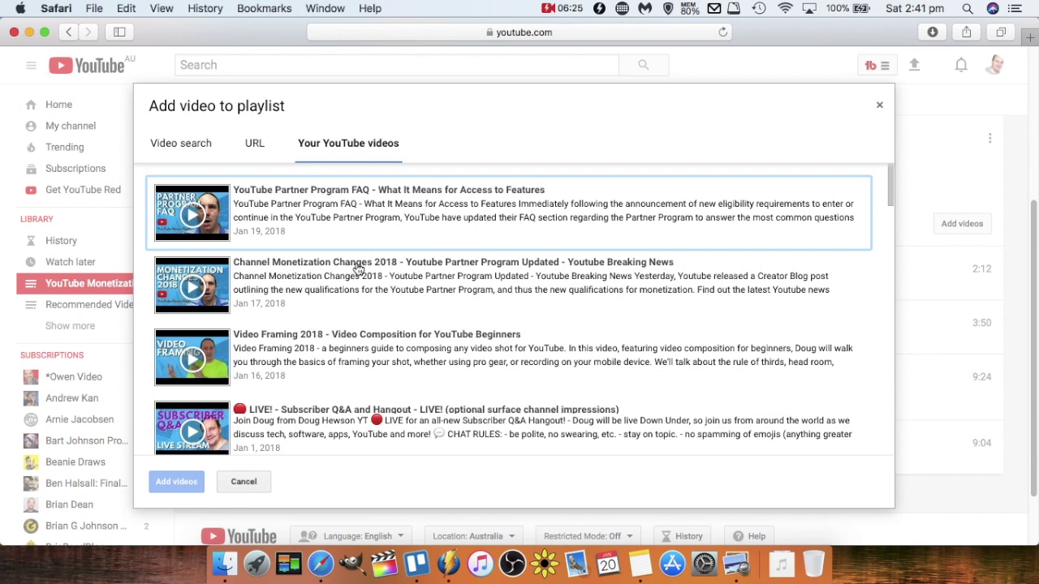
{"action": "scroll", "coordinate": [358, 269], "scroll_direction": "down", "scroll_amount": 8}
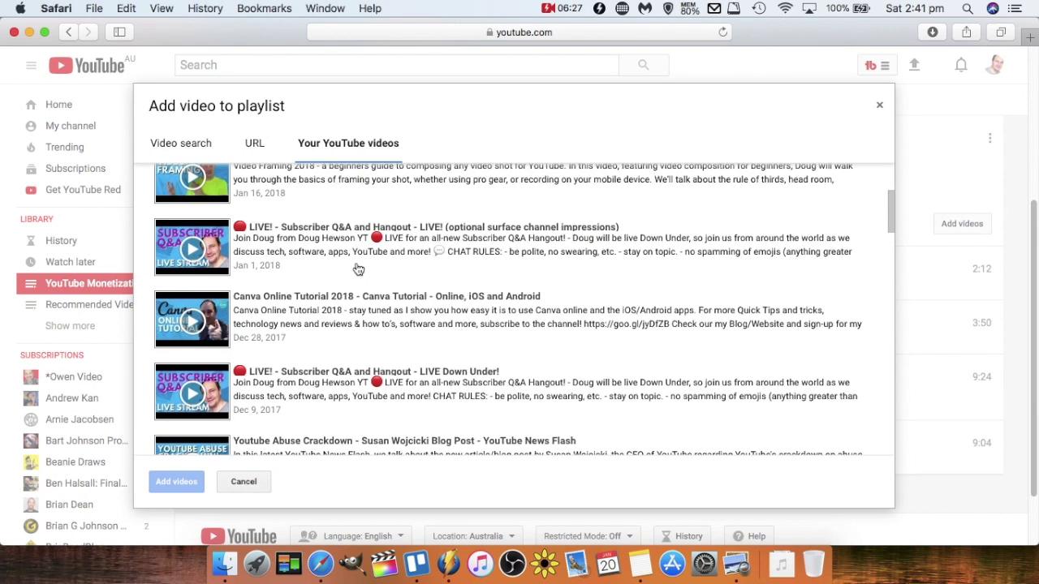
{"action": "scroll", "coordinate": [358, 272], "scroll_direction": "down", "scroll_amount": 2}
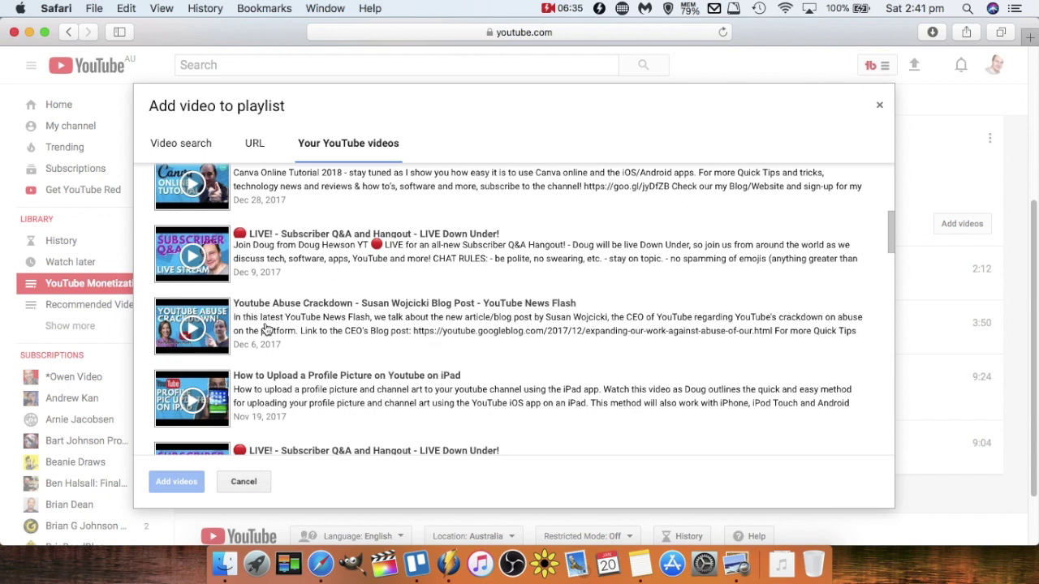
{"action": "left_click", "coordinate": [315, 330]}
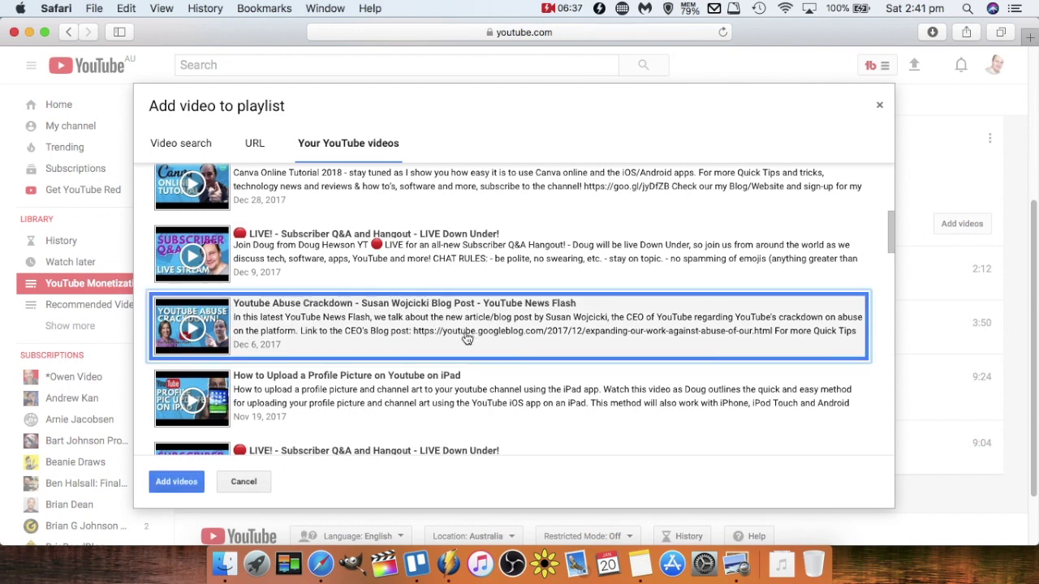
{"action": "scroll", "coordinate": [467, 338], "scroll_direction": "down", "scroll_amount": 2}
{"action": "scroll", "coordinate": [467, 339], "scroll_direction": "down", "scroll_amount": 1}
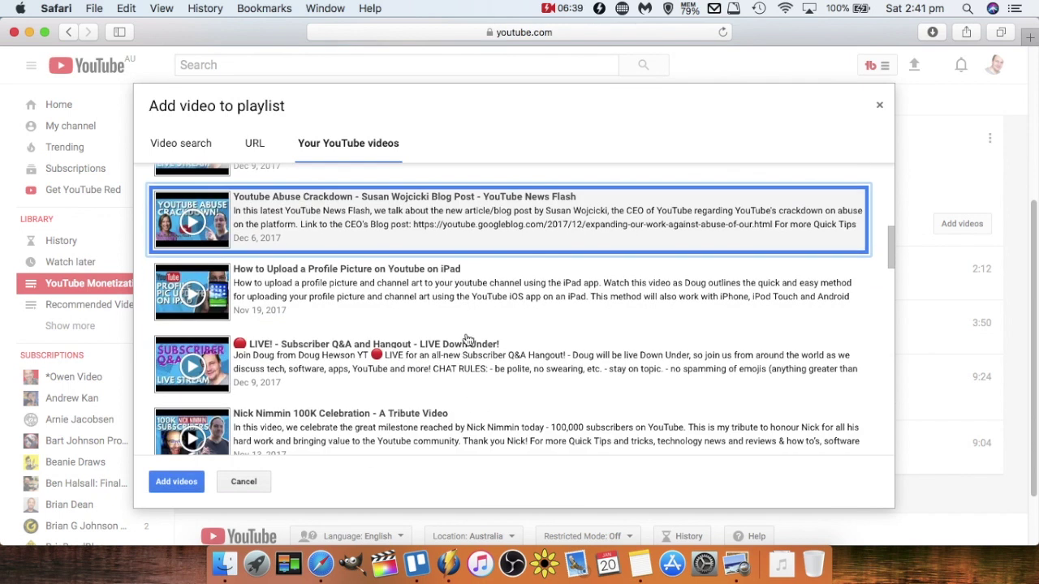
{"action": "scroll", "coordinate": [468, 339], "scroll_direction": "down", "scroll_amount": 3}
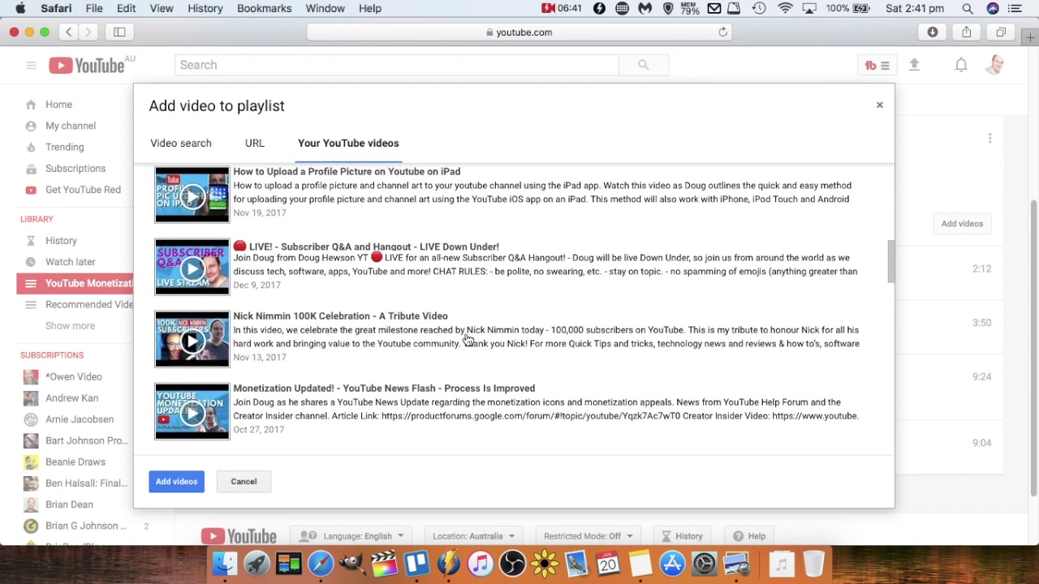
{"action": "scroll", "coordinate": [467, 339], "scroll_direction": "up", "scroll_amount": 10}
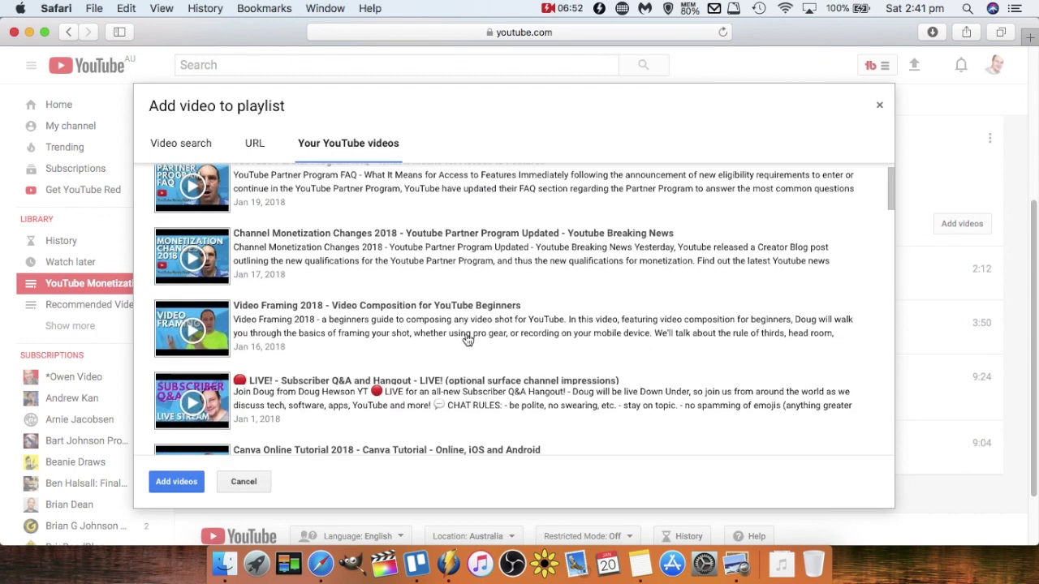
{"action": "scroll", "coordinate": [465, 341], "scroll_direction": "down", "scroll_amount": 6}
{"action": "left_click", "coordinate": [173, 484]}
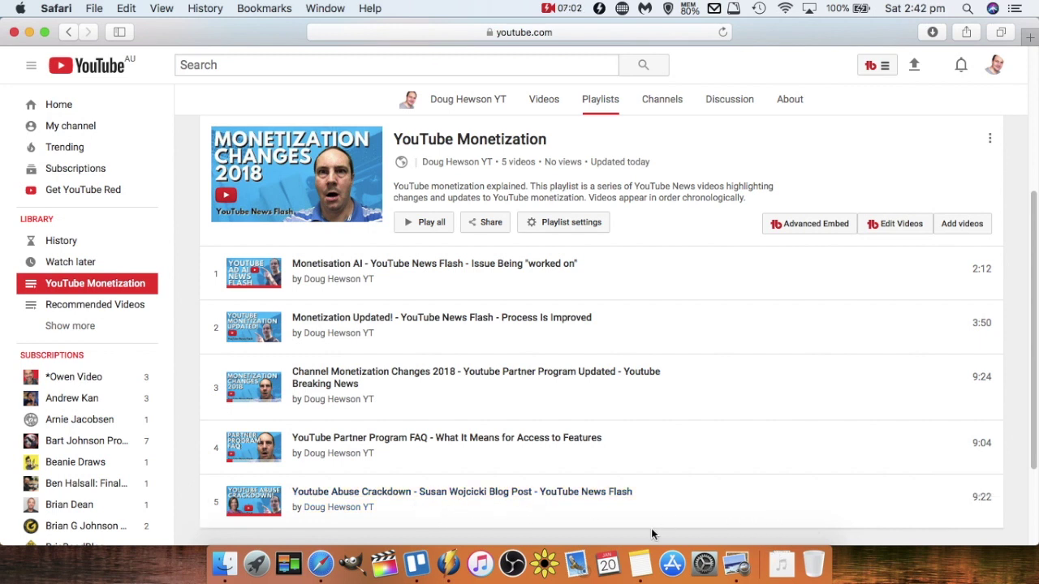
Look over the YouTube Monetization playlist and open the channel's list of uploaded videos
{"action": "scroll", "coordinate": [651, 528], "scroll_direction": "down", "scroll_amount": 1}
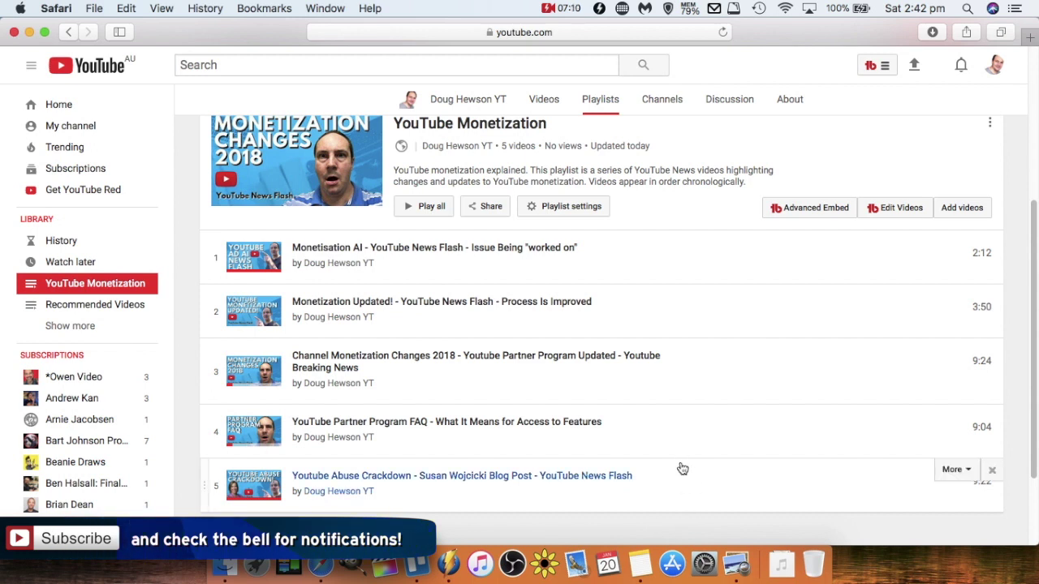
{"action": "scroll", "coordinate": [629, 483], "scroll_direction": "up", "scroll_amount": 5}
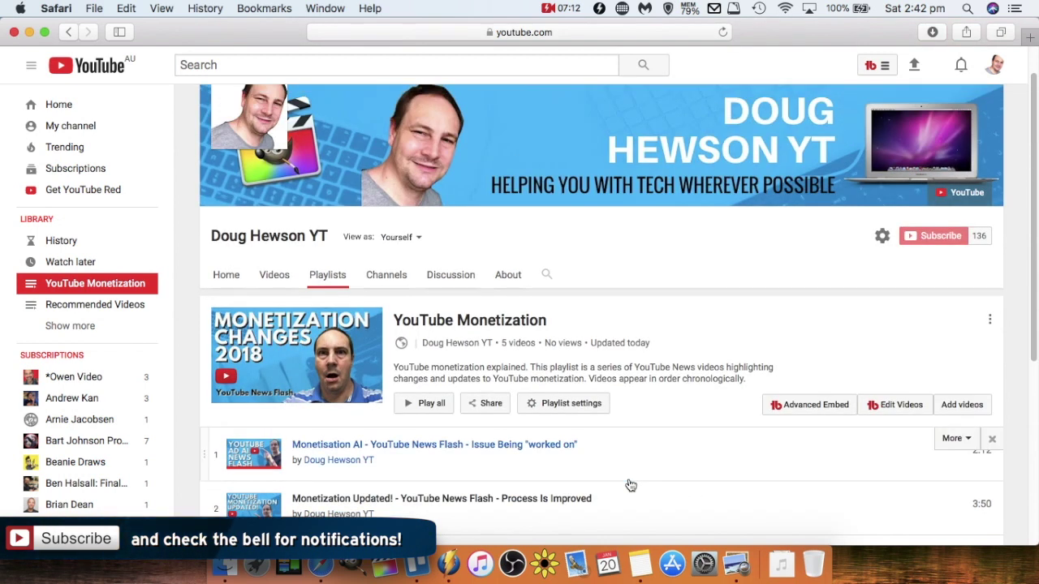
{"action": "scroll", "coordinate": [629, 484], "scroll_direction": "down", "scroll_amount": 8}
{"action": "scroll", "coordinate": [629, 484], "scroll_direction": "up", "scroll_amount": 10}
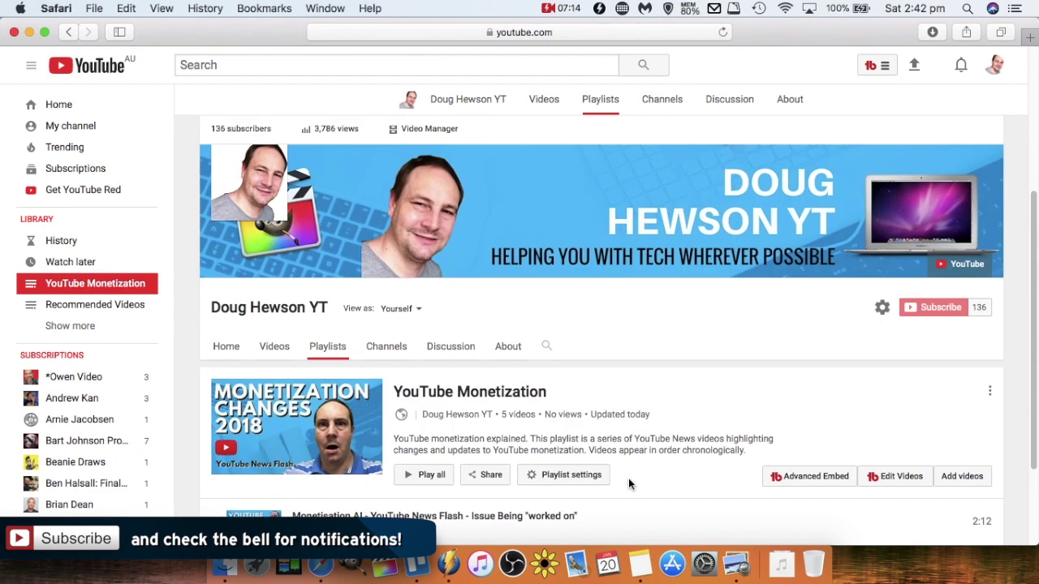
{"action": "scroll", "coordinate": [626, 482], "scroll_direction": "down", "scroll_amount": 3}
{"action": "scroll", "coordinate": [627, 482], "scroll_direction": "up", "scroll_amount": 1}
{"action": "left_click", "coordinate": [273, 261]}
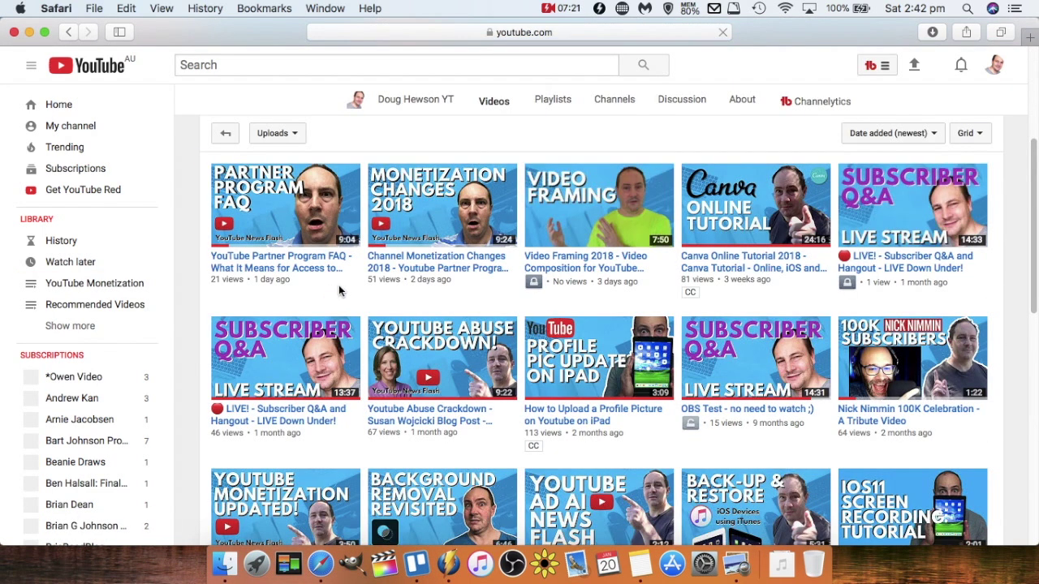
Open the "Canva Online Tutorial 2018" video from the channel's uploads
{"action": "scroll", "coordinate": [661, 270], "scroll_direction": "down", "scroll_amount": 1}
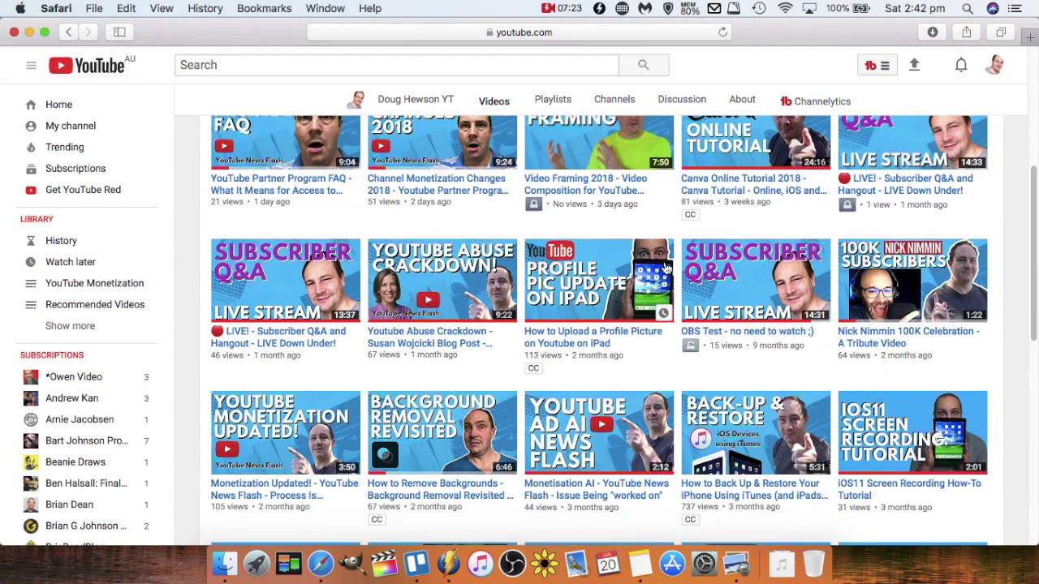
{"action": "scroll", "coordinate": [664, 270], "scroll_direction": "up", "scroll_amount": 5}
{"action": "scroll", "coordinate": [665, 269], "scroll_direction": "down", "scroll_amount": 6}
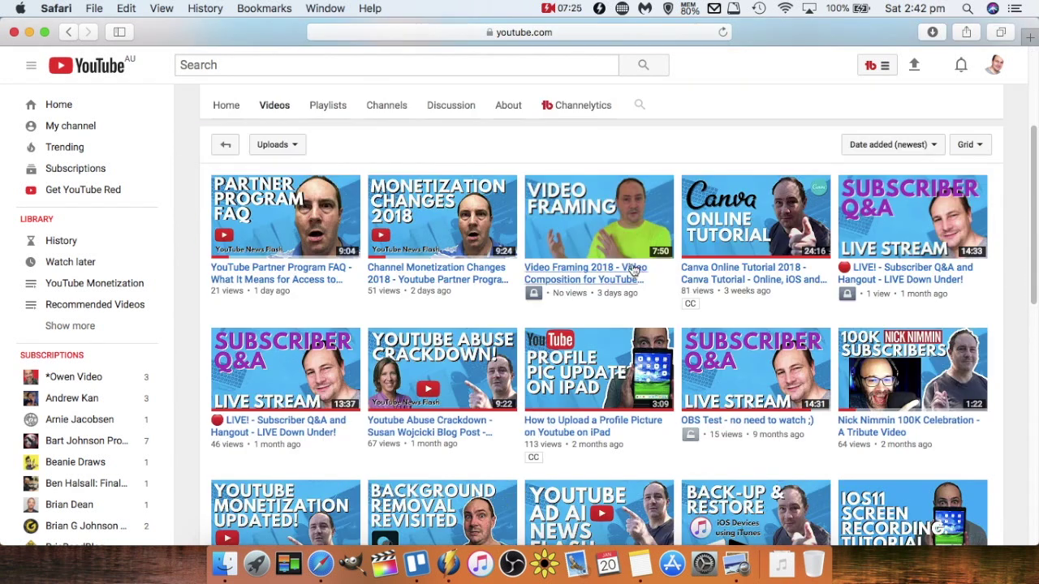
{"action": "scroll", "coordinate": [664, 270], "scroll_direction": "up", "scroll_amount": 1}
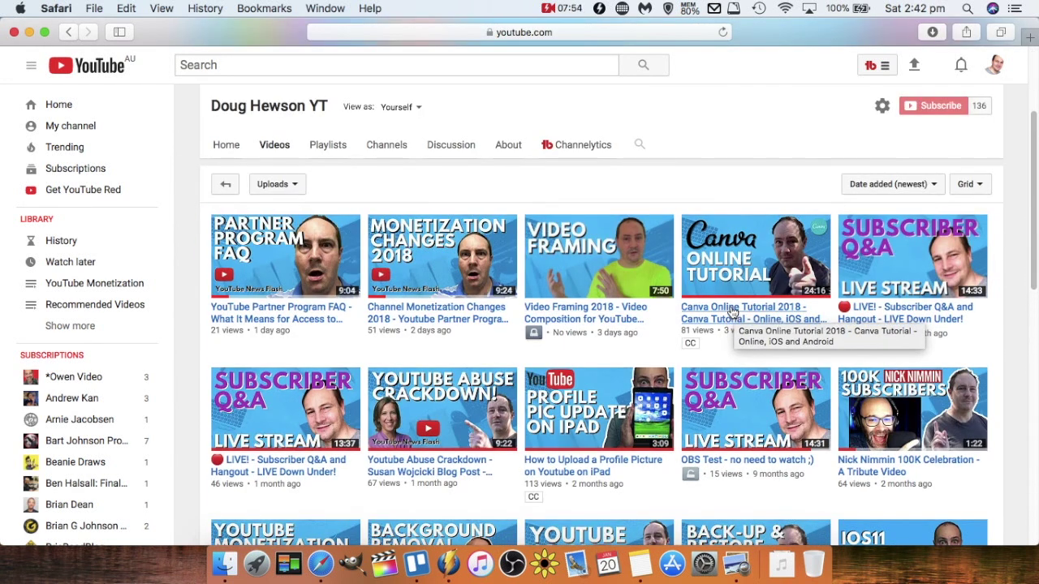
{"action": "left_click", "coordinate": [732, 312]}
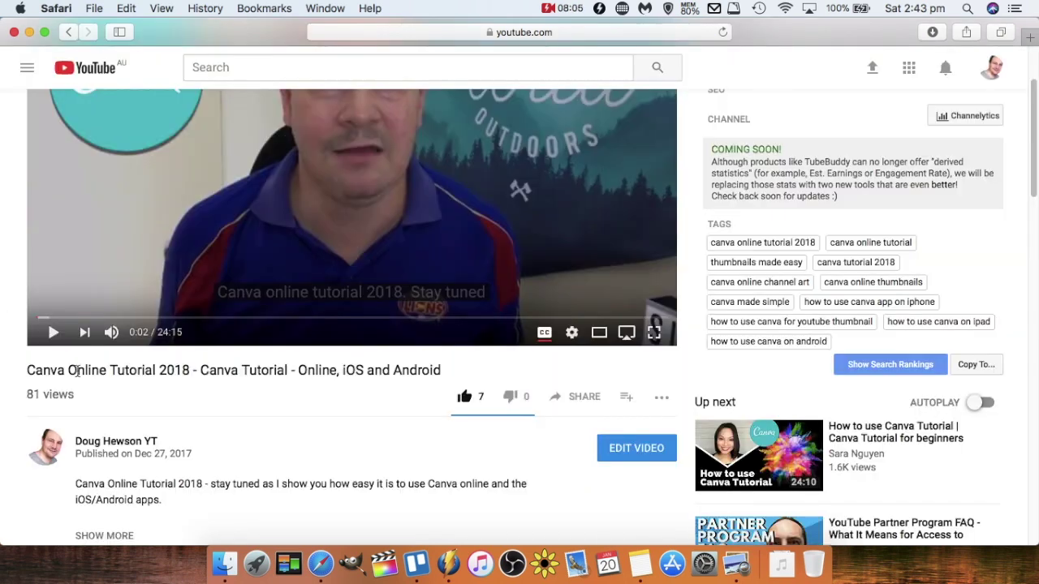
{"action": "left_click", "coordinate": [109, 316]}
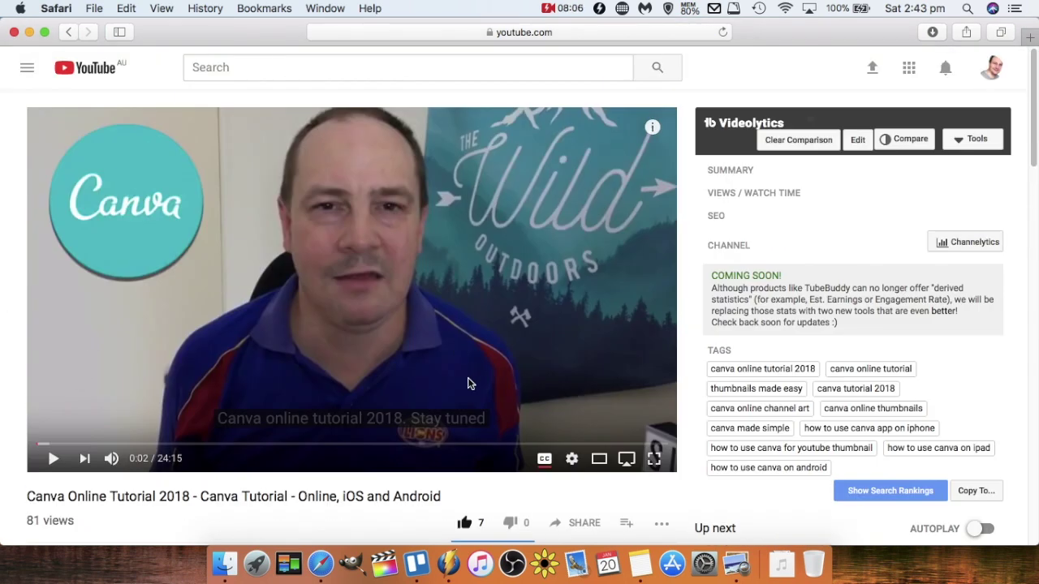
Add the Canva tutorial video to the Recommended Videos playlist and close the playlist selection
{"action": "scroll", "coordinate": [292, 463], "scroll_direction": "down", "scroll_amount": 3}
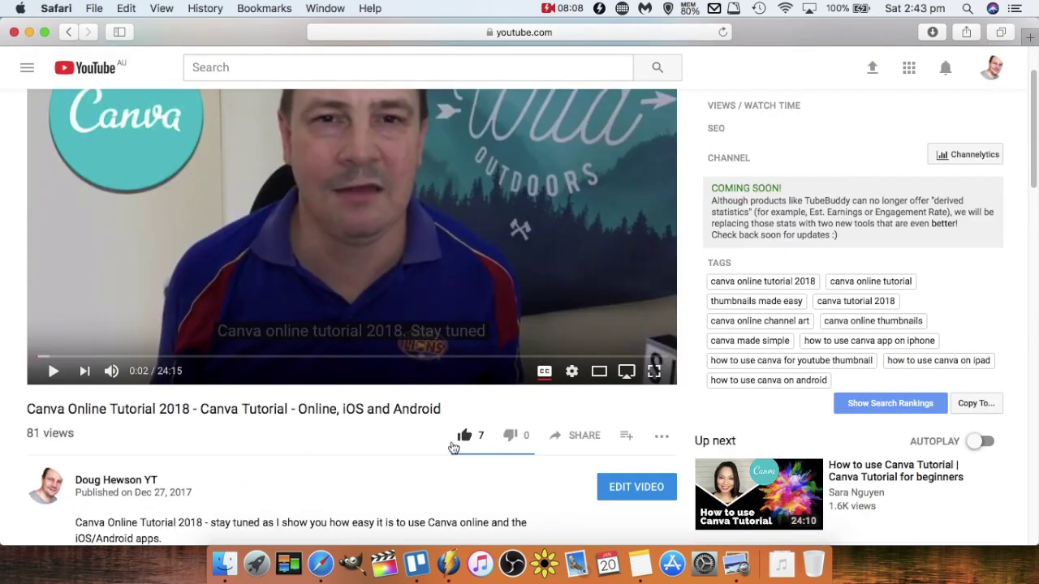
{"action": "left_click", "coordinate": [629, 439]}
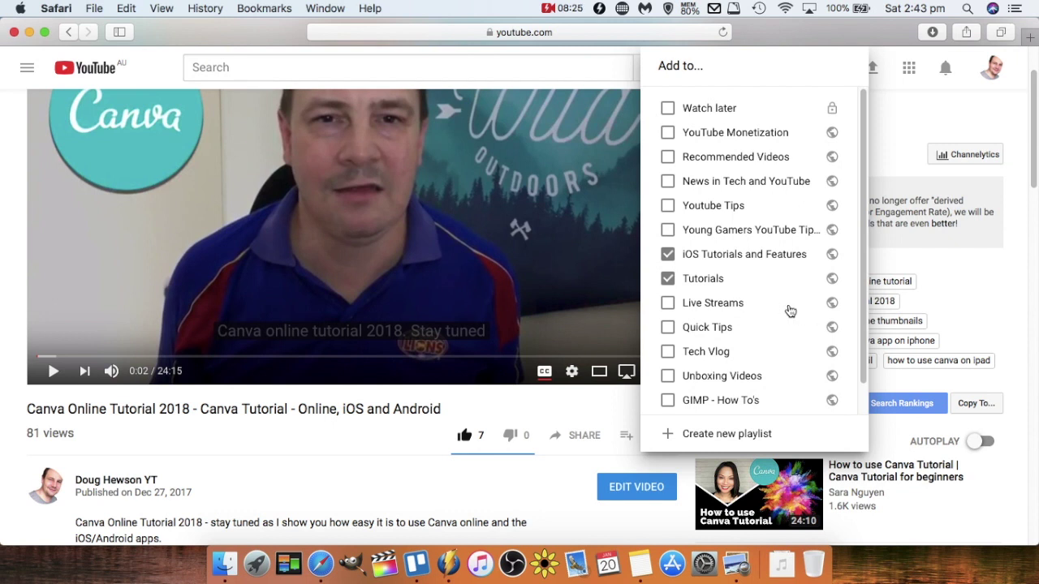
{"action": "scroll", "coordinate": [780, 311], "scroll_direction": "down", "scroll_amount": 1}
{"action": "left_click", "coordinate": [671, 155]}
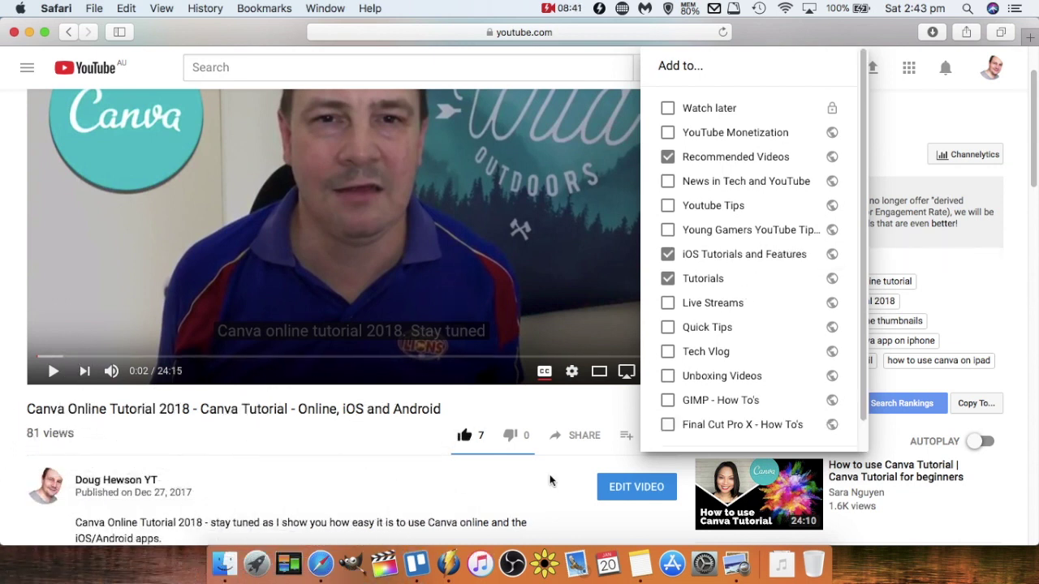
{"action": "left_click", "coordinate": [625, 438]}
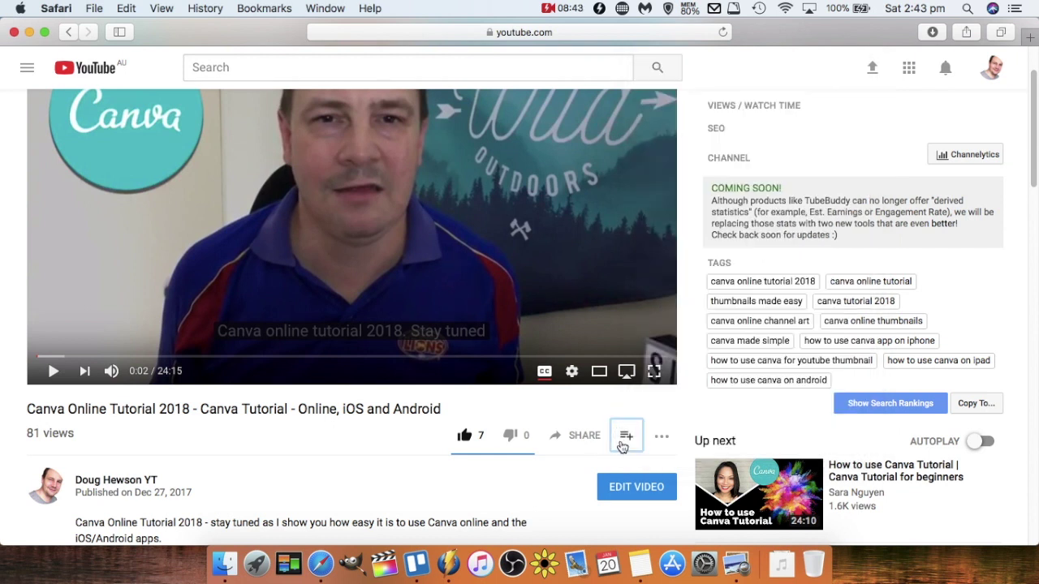
{"action": "scroll", "coordinate": [593, 365], "scroll_direction": "up", "scroll_amount": 3}
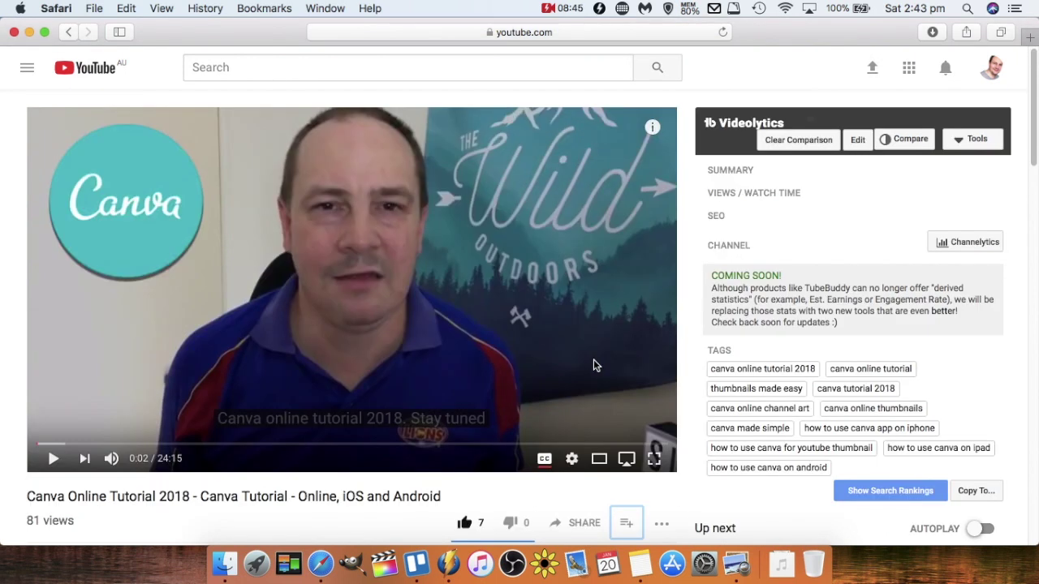